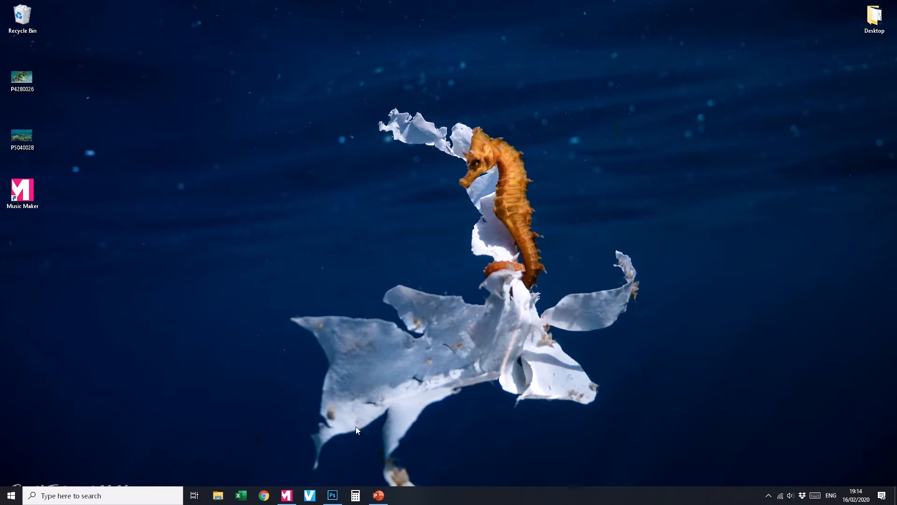
- Open the P5040028 photo from the desktop in Photoshop
{"action": "left_click", "coordinate": [332, 494]}
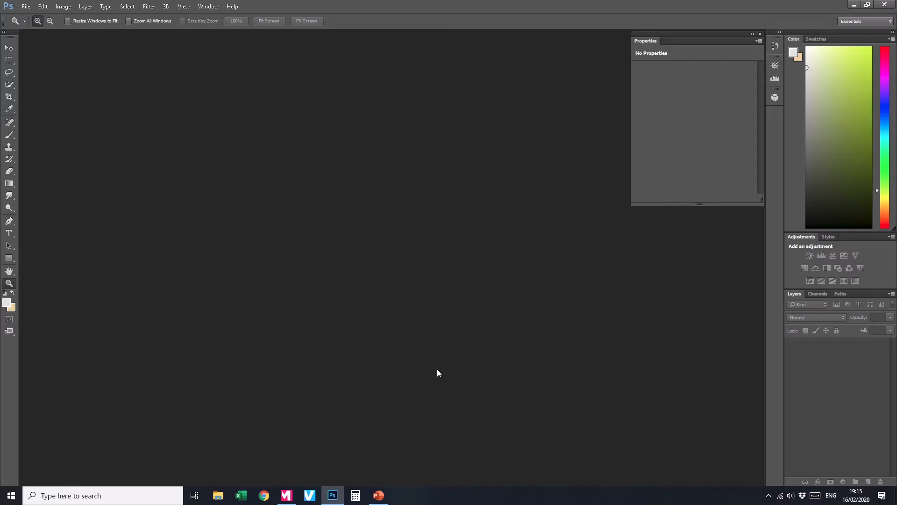
{"action": "left_click", "coordinate": [853, 4]}
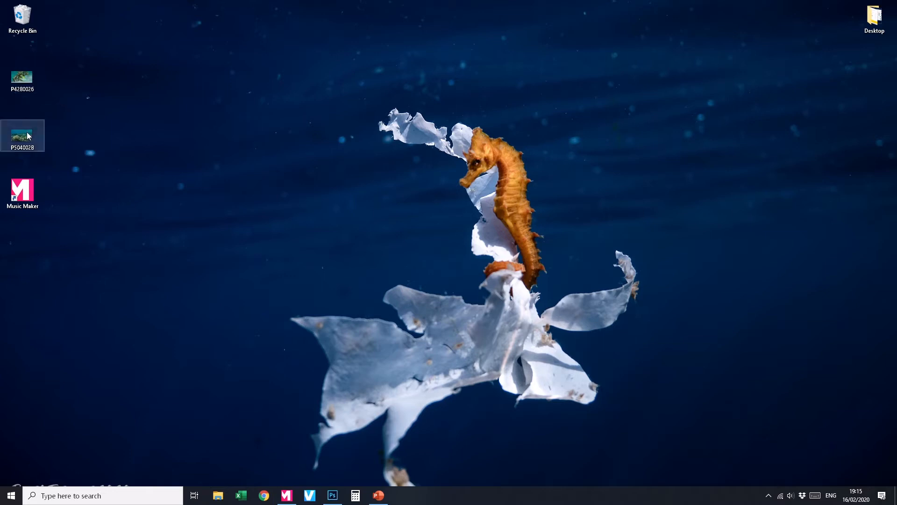
{"action": "left_click_drag", "start_coordinate": [26, 136], "coordinate": [357, 464]}
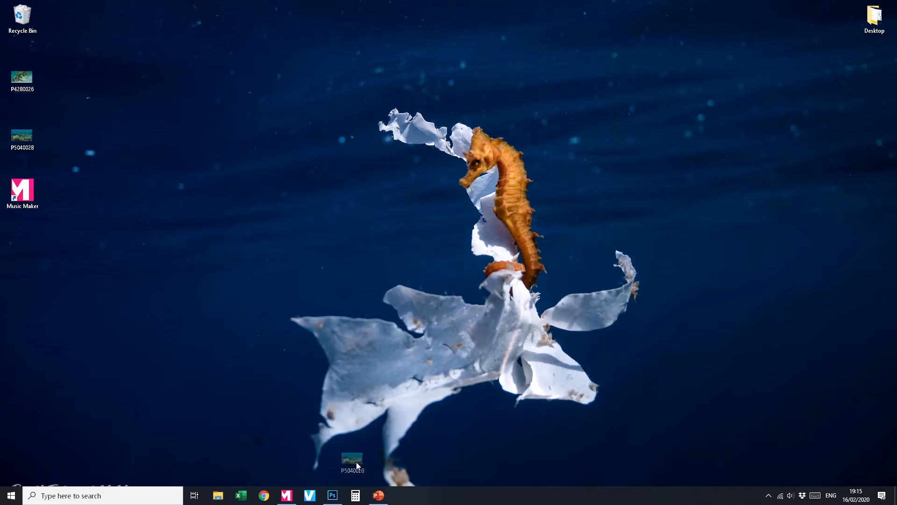
{"action": "left_click_drag", "start_coordinate": [333, 499], "coordinate": [348, 290]}
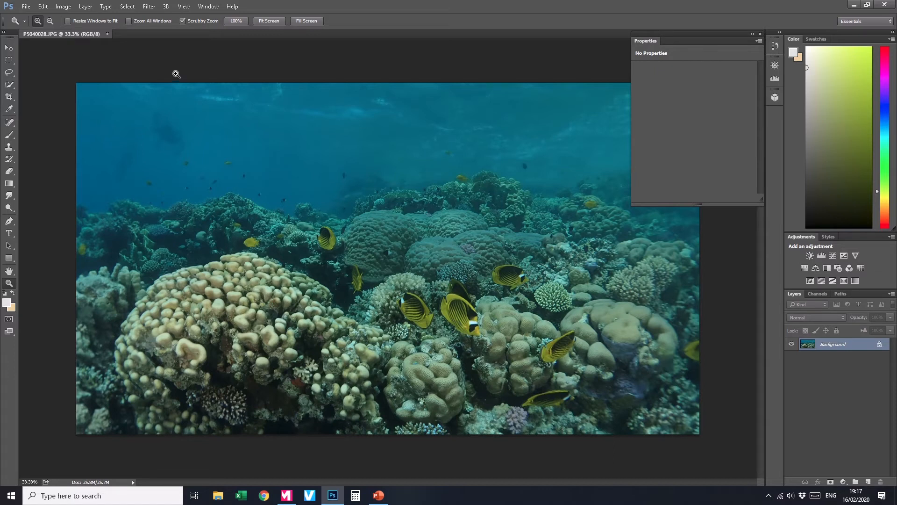
- Apply Auto Color to the reef photo
{"action": "left_click", "coordinate": [65, 7]}
{"action": "key", "text": "Escape"}
{"action": "left_click", "coordinate": [86, 6]}
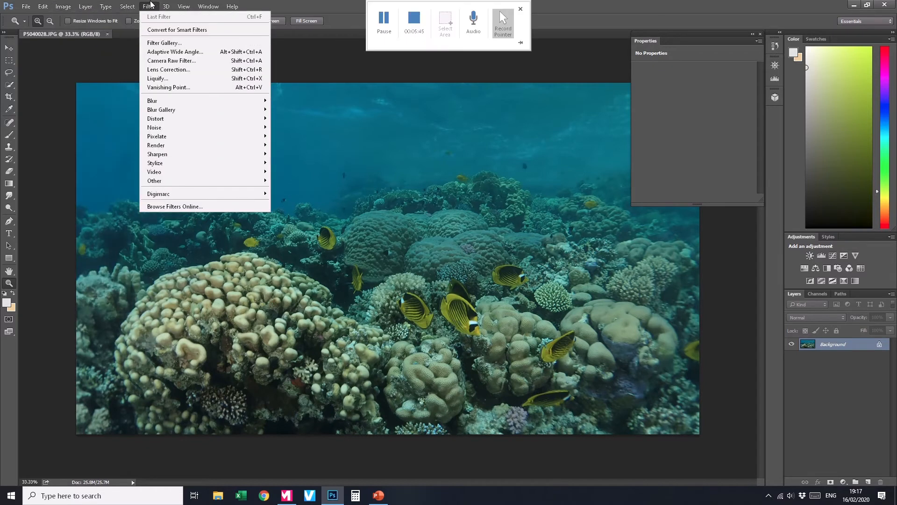
{"action": "mouse_move", "coordinate": [67, 5]}
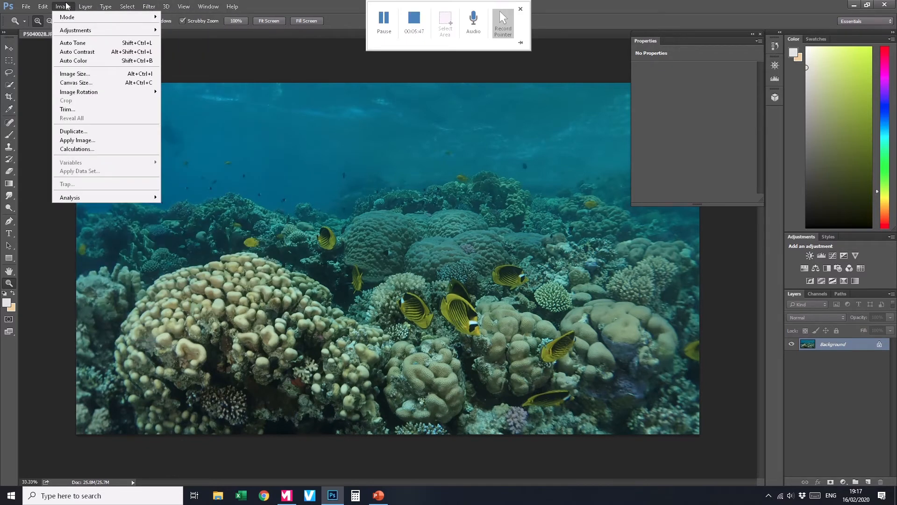
{"action": "left_click", "coordinate": [83, 63]}
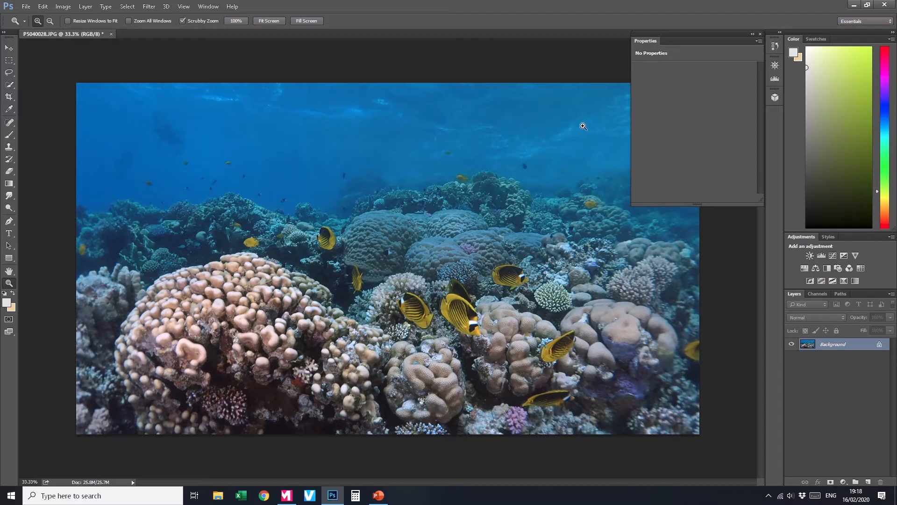
- Revert the photo to its Open history state, undoing the Auto Color correction
{"action": "left_click", "coordinate": [775, 45]}
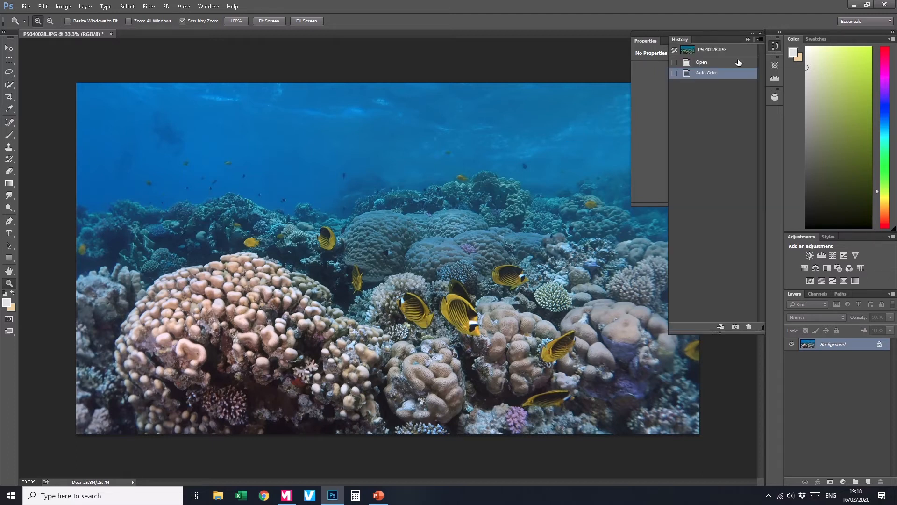
{"action": "left_click", "coordinate": [736, 62]}
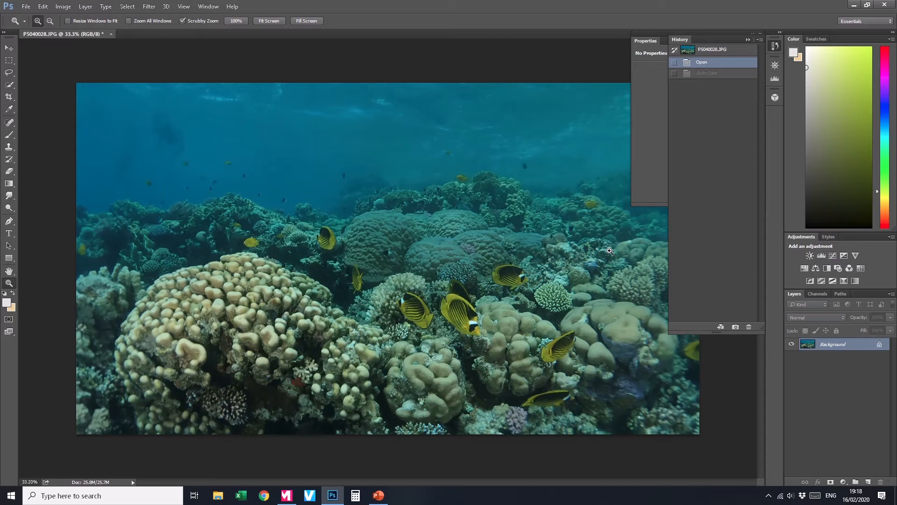
{"action": "left_click", "coordinate": [748, 39]}
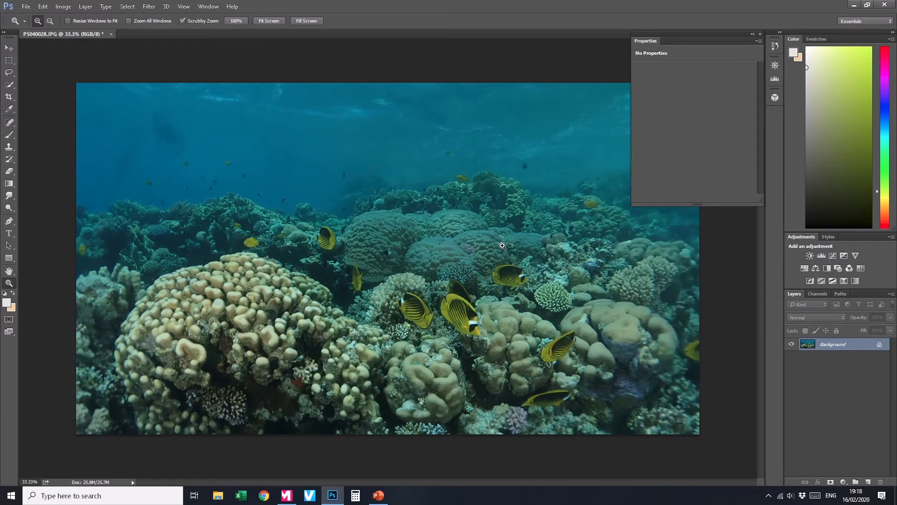
- Add a Levels adjustment layer and set its midtone input level to 0.80
{"action": "left_click", "coordinate": [821, 255]}
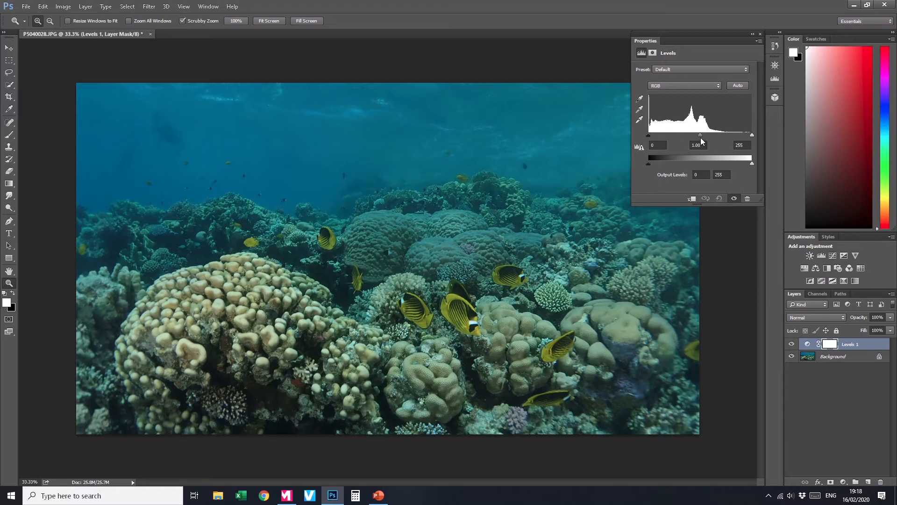
{"action": "mouse_move", "coordinate": [699, 136]}
{"action": "left_mouse_down"}
{"action": "mouse_move", "coordinate": [685, 137]}
{"action": "mouse_move", "coordinate": [707, 140]}
{"action": "left_mouse_up"}
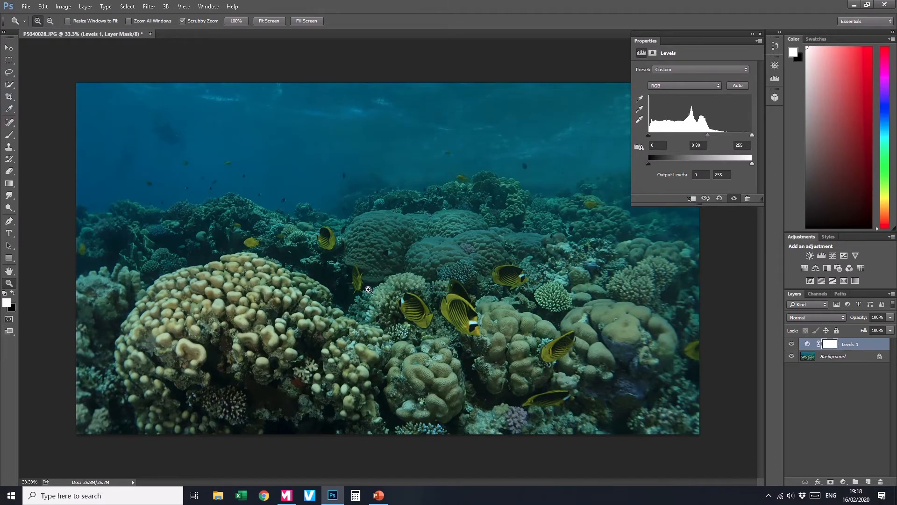
- Examine the white band on the central butterflyfish up close as a candidate white point
{"action": "left_click", "coordinate": [639, 98]}
{"action": "left_click", "coordinate": [640, 109]}
{"action": "left_click", "coordinate": [472, 324]}
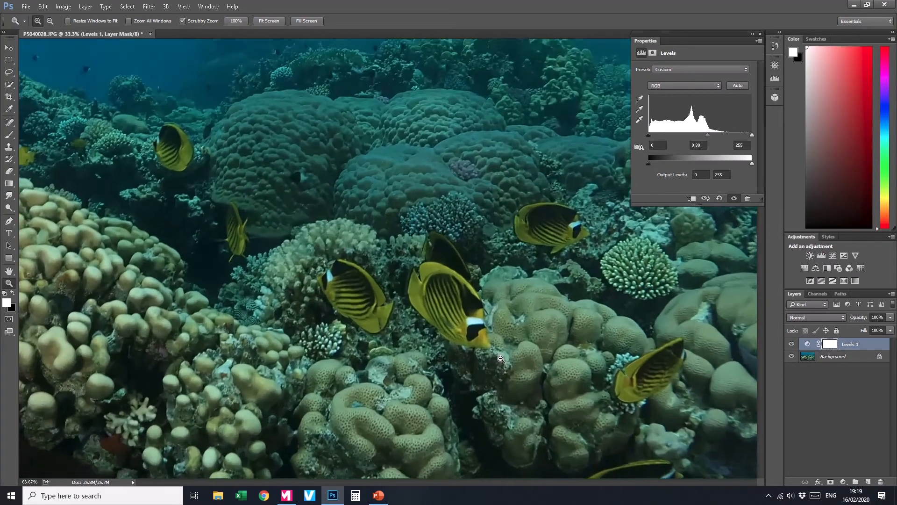
{"action": "left_click_drag", "start_coordinate": [500, 359], "coordinate": [517, 367]}
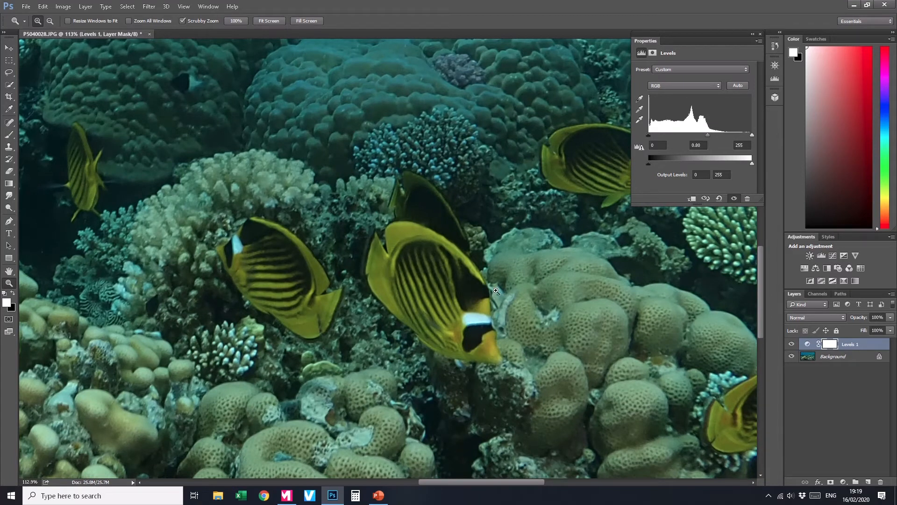
{"action": "right_click", "coordinate": [423, 243]}
{"action": "left_click", "coordinate": [438, 247]}
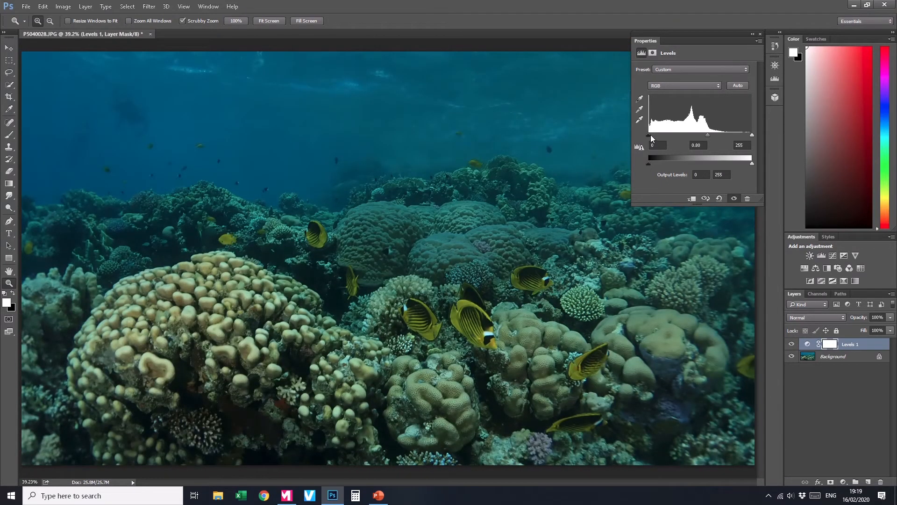
- Raise the Levels black input to 200 to isolate the brightest areas and sample the central butterflyfish's white band as the white point
{"action": "mouse_move", "coordinate": [651, 136]}
{"action": "left_mouse_down"}
{"action": "mouse_move", "coordinate": [740, 147]}
{"action": "mouse_move", "coordinate": [637, 144]}
{"action": "left_mouse_up"}
{"action": "left_click_drag", "start_coordinate": [663, 138], "coordinate": [740, 135]}
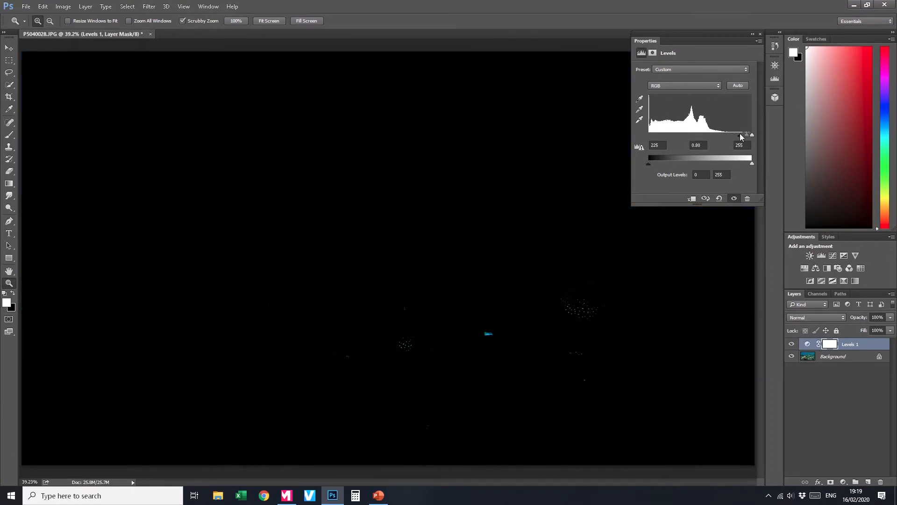
{"action": "left_click_drag", "start_coordinate": [731, 135], "coordinate": [730, 136]}
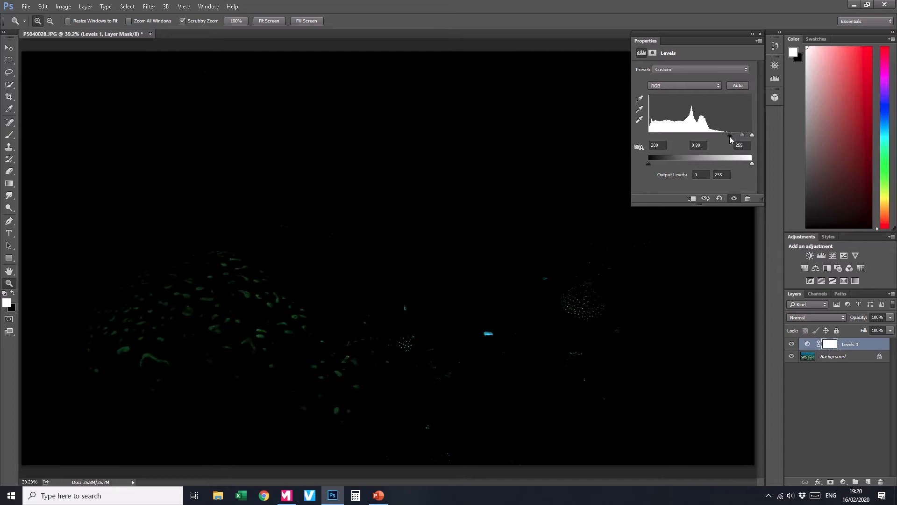
{"action": "left_click_drag", "start_coordinate": [488, 333], "coordinate": [565, 400]}
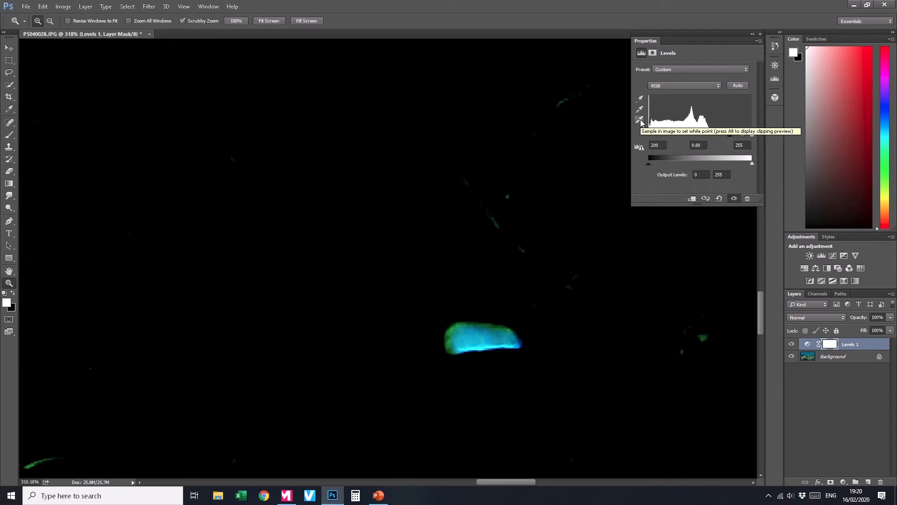
{"action": "left_click", "coordinate": [639, 121]}
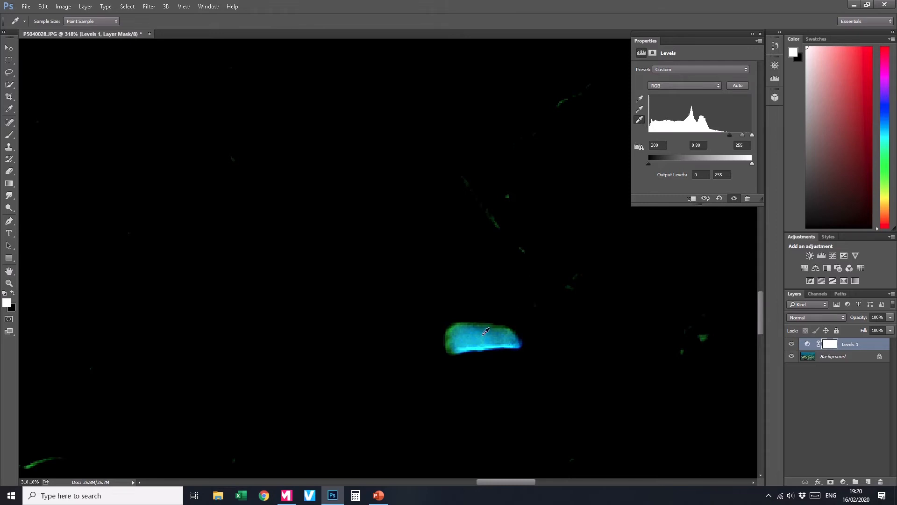
{"action": "left_click", "coordinate": [468, 335]}
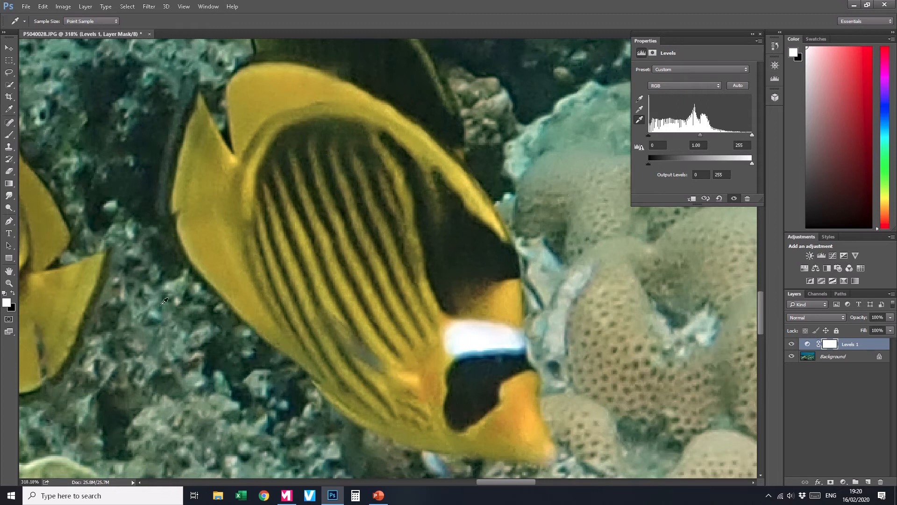
{"action": "left_click", "coordinate": [9, 282]}
{"action": "right_click", "coordinate": [411, 230]}
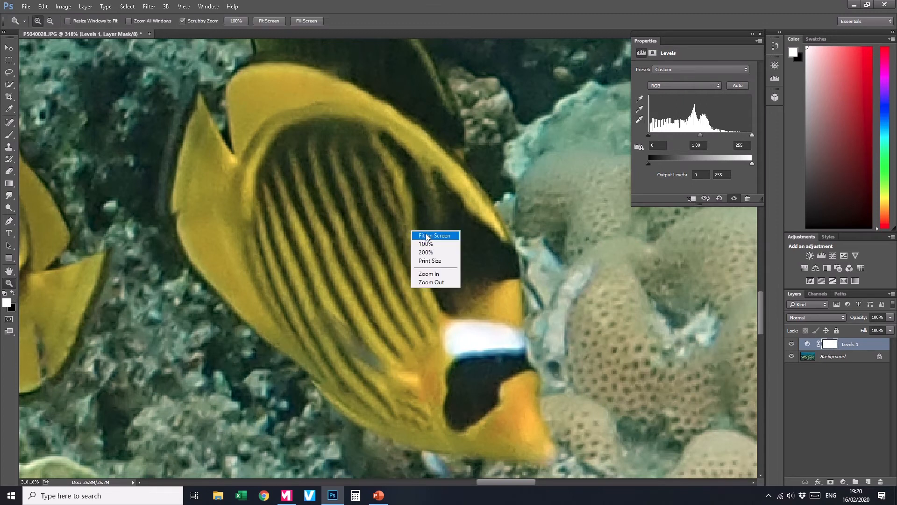
{"action": "left_click", "coordinate": [426, 234]}
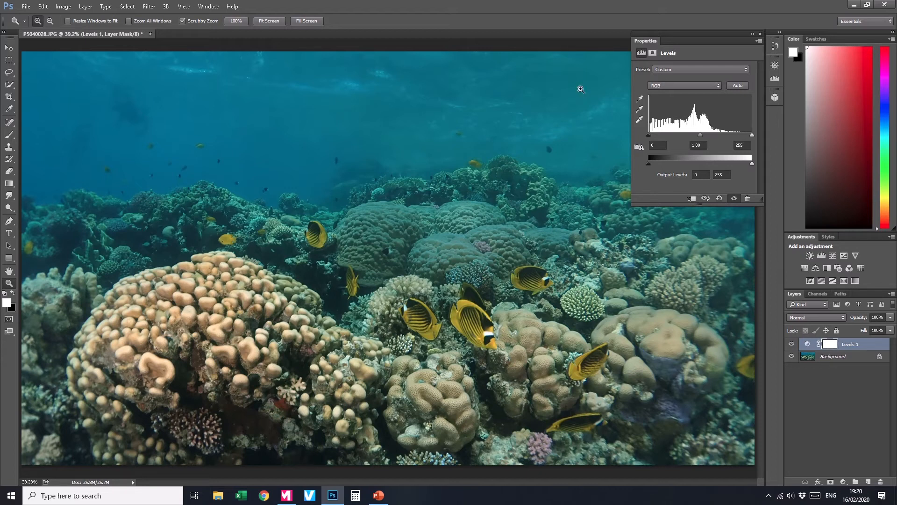
- Lower the Levels white input to 30 to expose the darkest areas and sample the dark patch along the photo's lower edge as the black point
{"action": "left_click", "coordinate": [640, 99]}
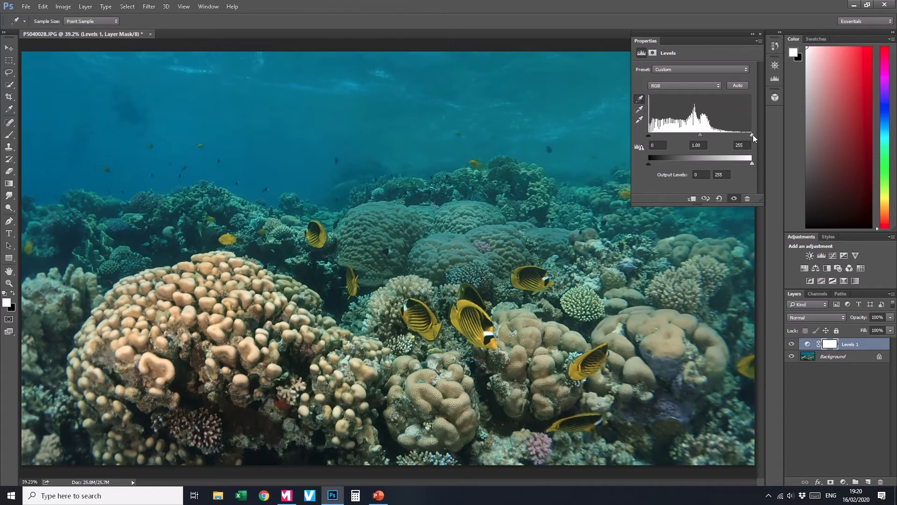
{"action": "left_click_drag", "start_coordinate": [751, 134], "coordinate": [661, 147]}
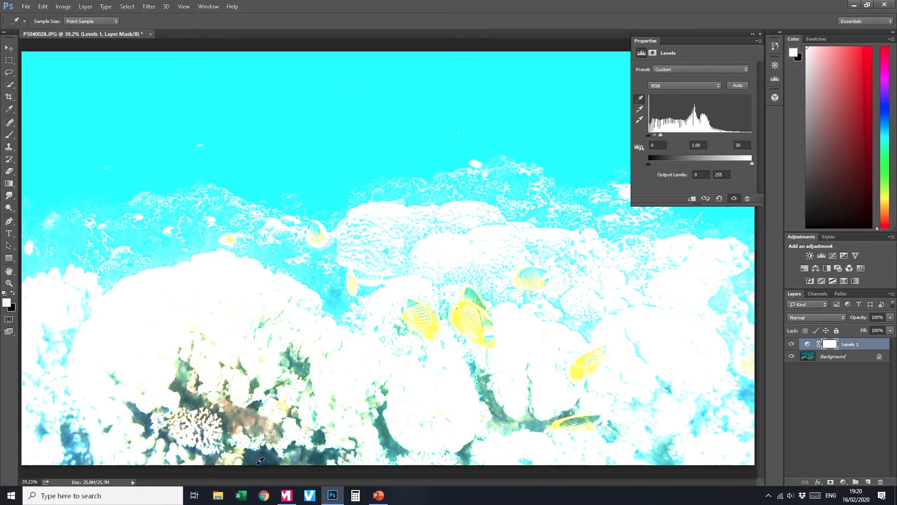
{"action": "left_click", "coordinate": [9, 284]}
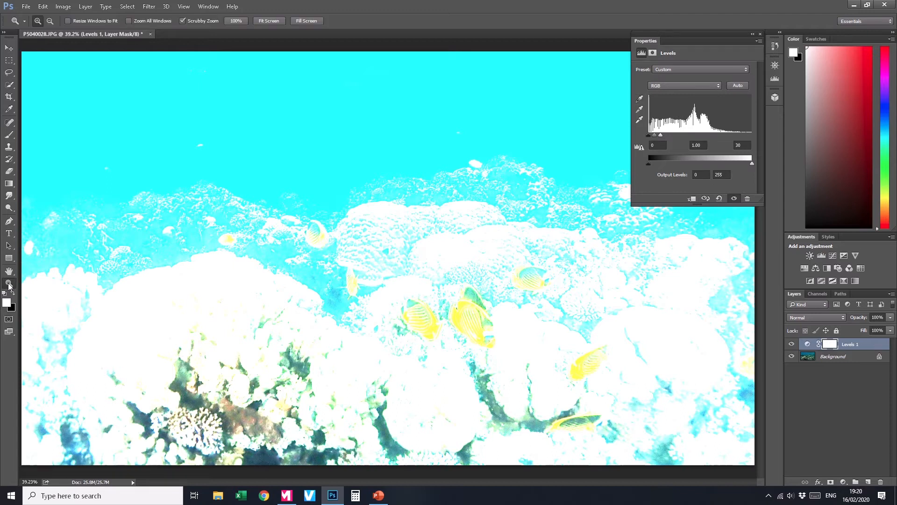
{"action": "left_click_drag", "start_coordinate": [275, 456], "coordinate": [322, 453]}
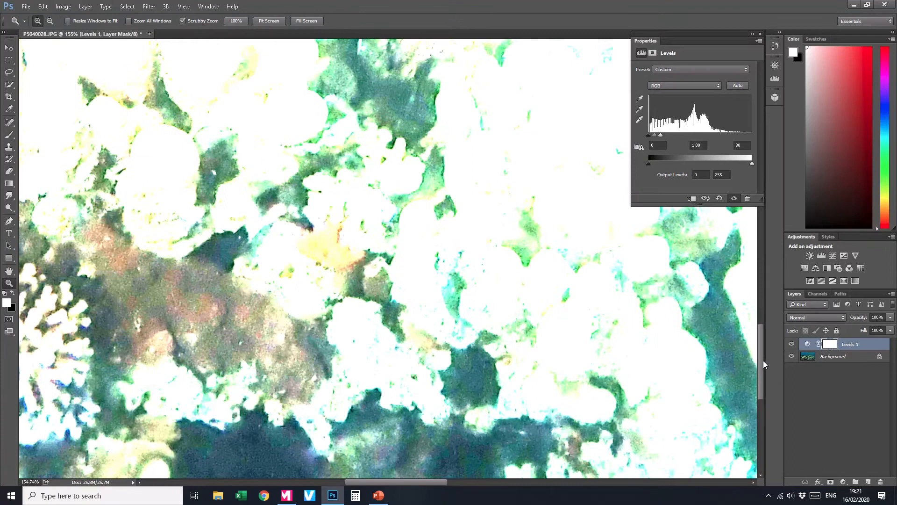
{"action": "left_click_drag", "start_coordinate": [761, 361], "coordinate": [762, 374]}
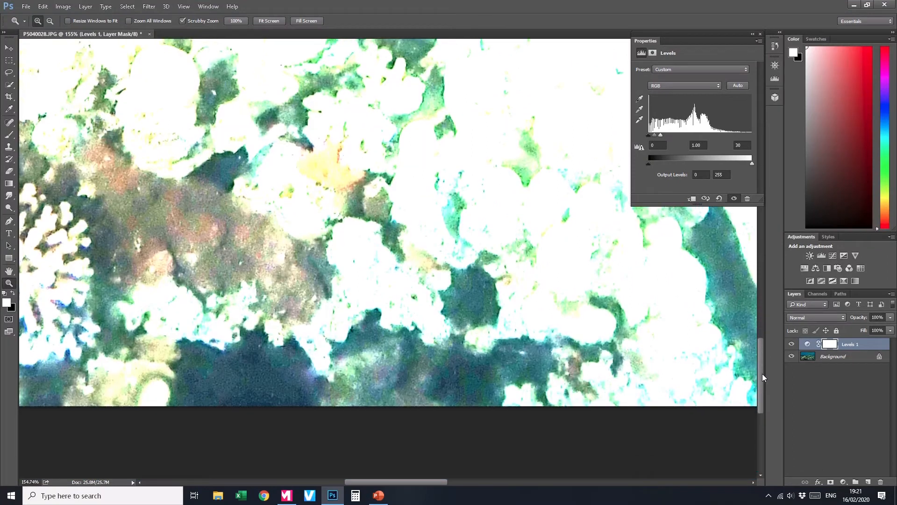
{"action": "left_click", "coordinate": [639, 99]}
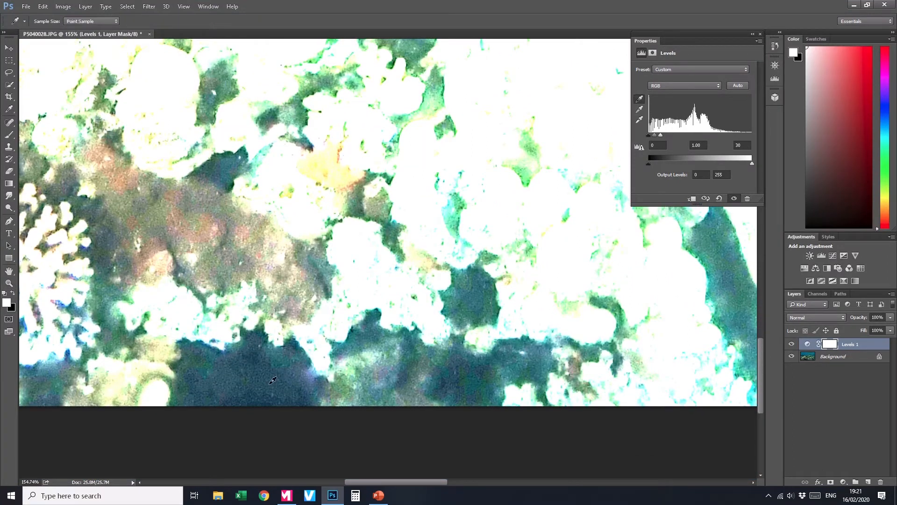
{"action": "left_click", "coordinate": [254, 403]}
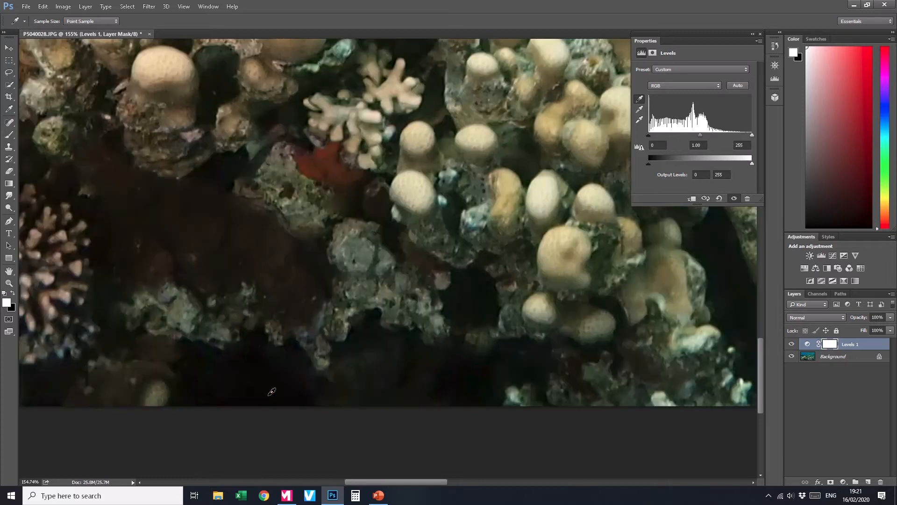
{"action": "left_click", "coordinate": [9, 283]}
{"action": "right_click", "coordinate": [420, 254]}
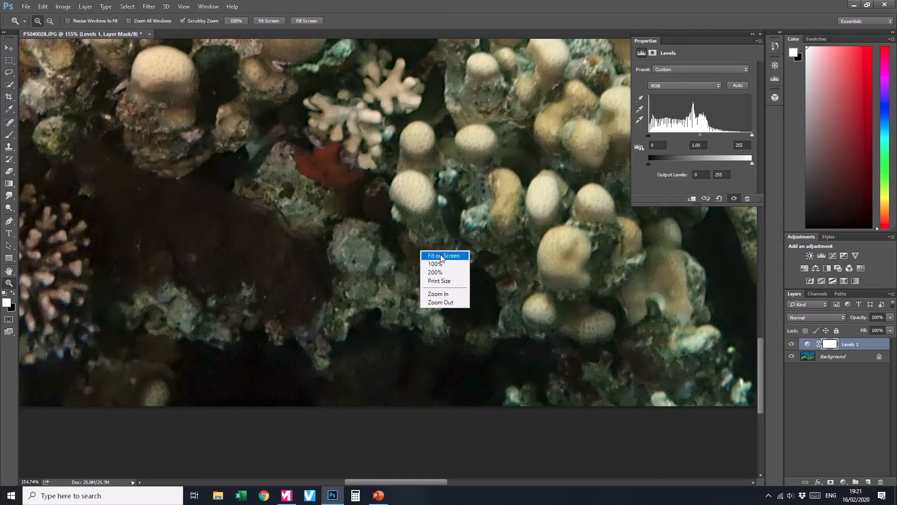
{"action": "left_click", "coordinate": [440, 255]}
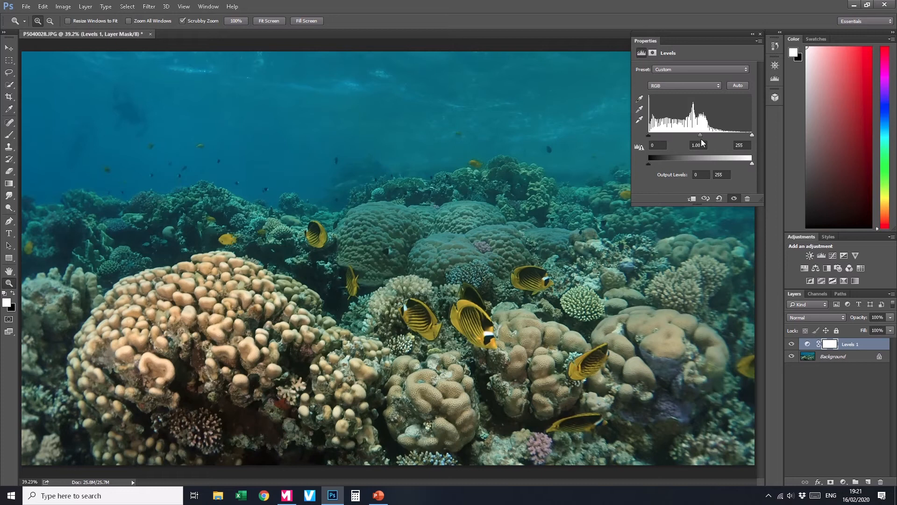
- Darken the midtones by setting the Levels midtone input to 0.87
{"action": "mouse_move", "coordinate": [697, 135]}
{"action": "left_mouse_down"}
{"action": "mouse_move", "coordinate": [711, 136]}
{"action": "mouse_move", "coordinate": [692, 136]}
{"action": "mouse_move", "coordinate": [702, 136]}
{"action": "left_mouse_up"}
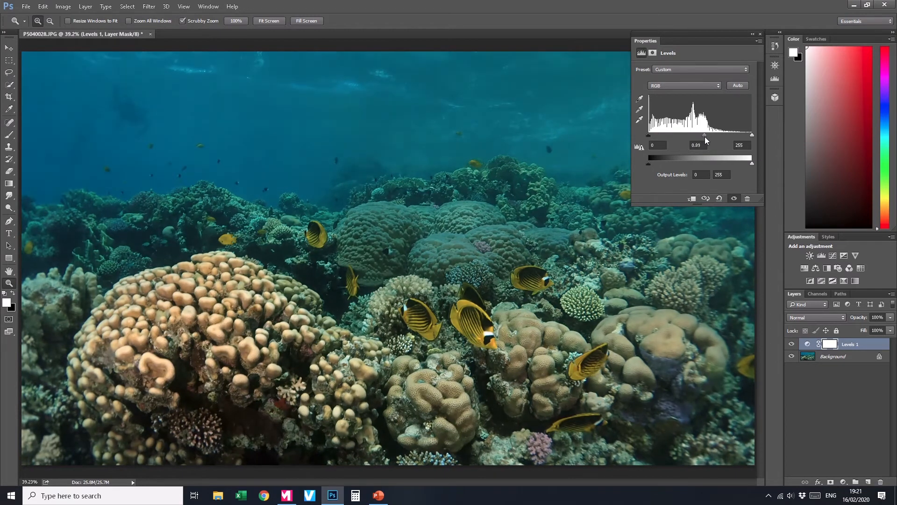
{"action": "left_click_drag", "start_coordinate": [704, 136], "coordinate": [702, 137]}
{"action": "mouse_move", "coordinate": [705, 134]}
{"action": "left_mouse_down"}
{"action": "mouse_move", "coordinate": [695, 133]}
{"action": "mouse_move", "coordinate": [704, 134]}
{"action": "left_mouse_up"}
- Compare the photo with and without the Levels adjustment, leaving the layer visible
{"action": "left_click", "coordinate": [792, 345]}
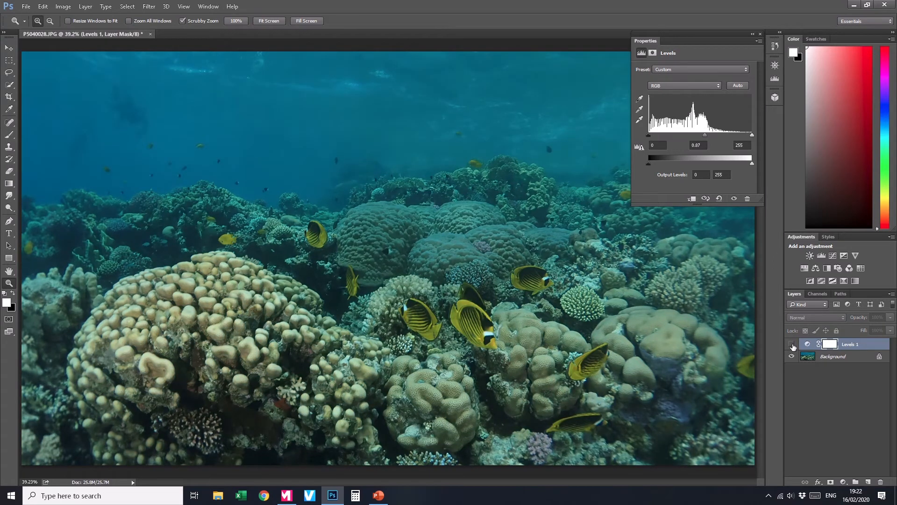
{"action": "left_click", "coordinate": [792, 344]}
{"action": "left_click", "coordinate": [793, 345]}
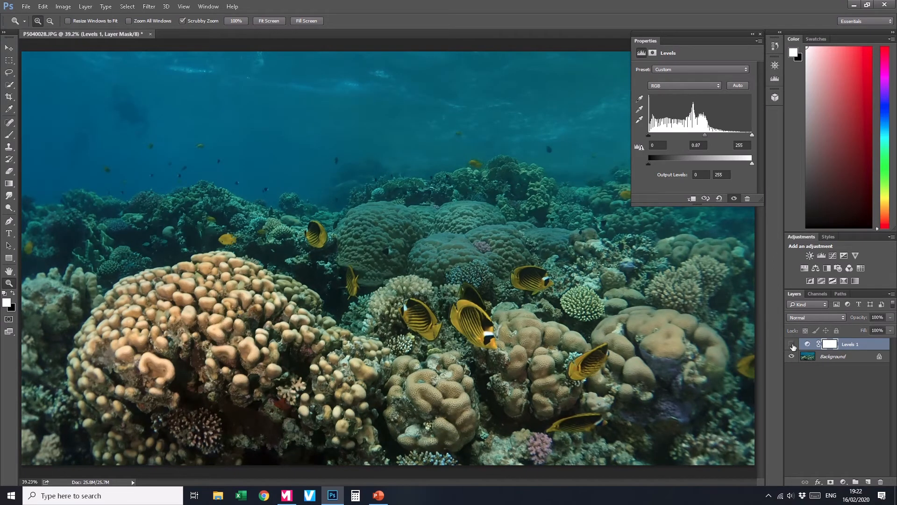
{"action": "left_click", "coordinate": [792, 344]}
- Add a Curves adjustment layer above the Levels layer
{"action": "left_click", "coordinate": [832, 255]}
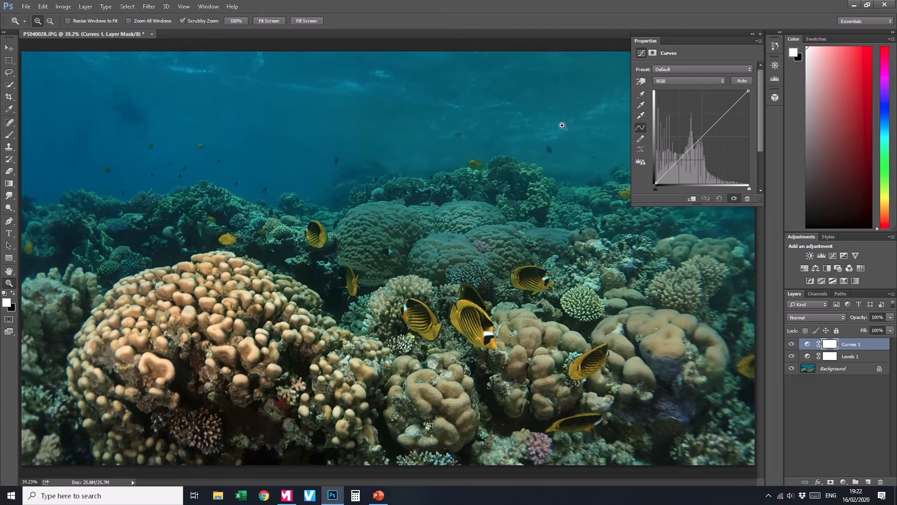
- Add a midtone point to the Curves layer's Red channel and raise it slightly to bring back warm tones
{"action": "left_click", "coordinate": [706, 80]}
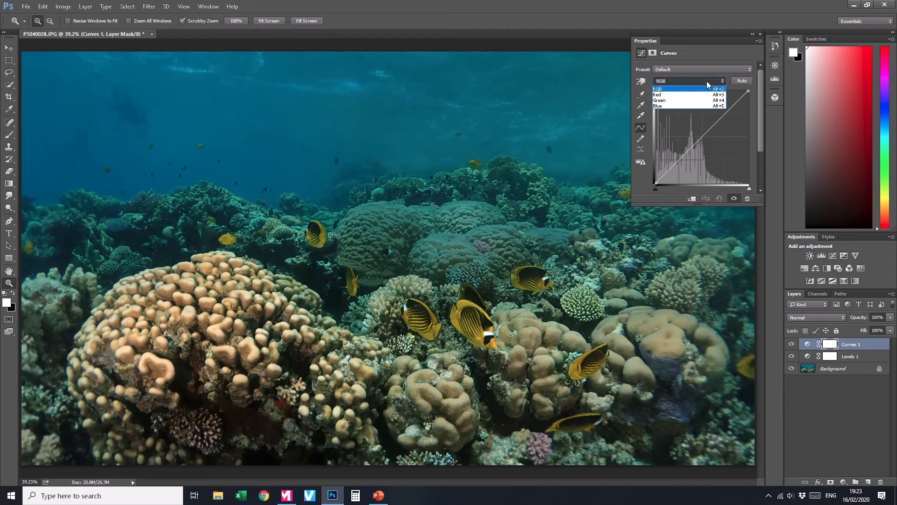
{"action": "left_click", "coordinate": [706, 95]}
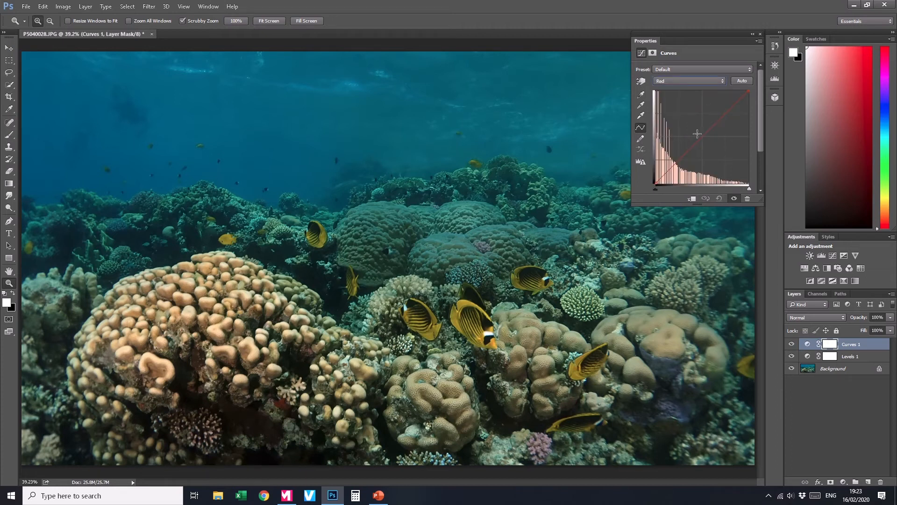
{"action": "left_click", "coordinate": [701, 81]}
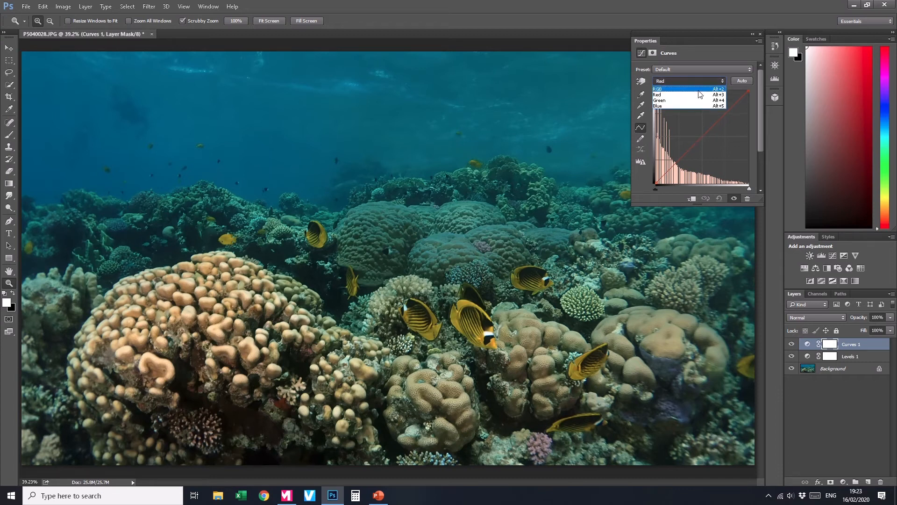
{"action": "left_click", "coordinate": [700, 81]}
{"action": "left_click", "coordinate": [699, 81]}
{"action": "left_click", "coordinate": [694, 94]}
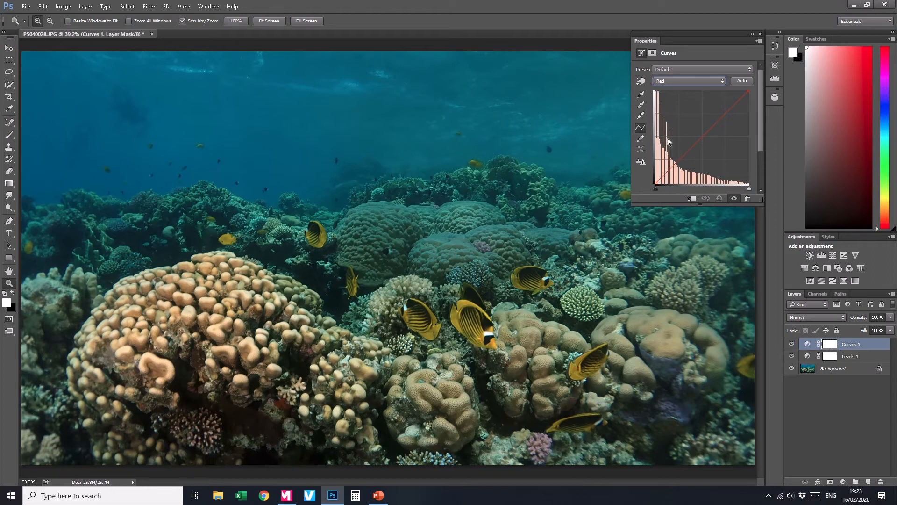
{"action": "left_click", "coordinate": [700, 135]}
{"action": "left_click_drag", "start_coordinate": [698, 134], "coordinate": [696, 136]}
- Compare the photo with and without the Curves adjustment, leaving the layer visible
{"action": "left_click", "coordinate": [791, 344]}
{"action": "left_click", "coordinate": [791, 343]}
{"action": "left_click", "coordinate": [791, 344]}
{"action": "left_click", "coordinate": [792, 344]}
- Add a midtone point to the Green channel curve and pull it below the diagonal to reduce the green cast
{"action": "left_click", "coordinate": [706, 80]}
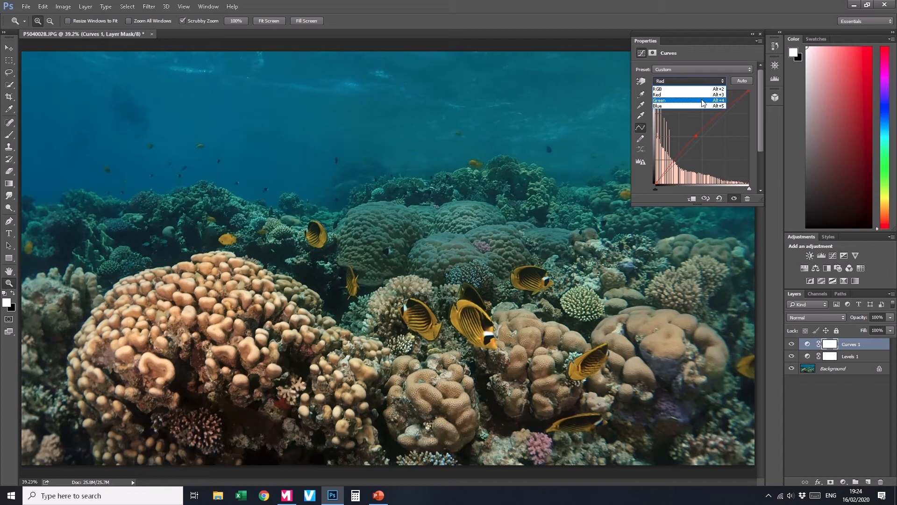
{"action": "left_click", "coordinate": [702, 100]}
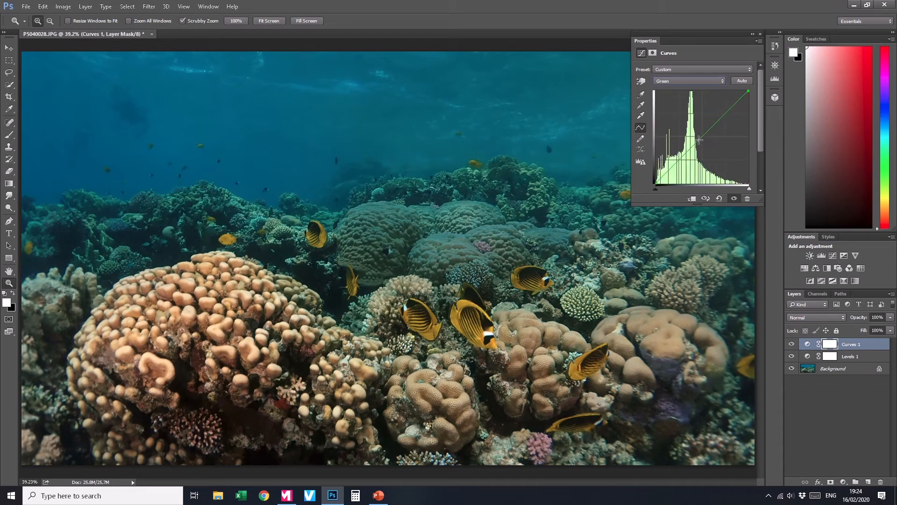
{"action": "left_click_drag", "start_coordinate": [699, 139], "coordinate": [699, 143]}
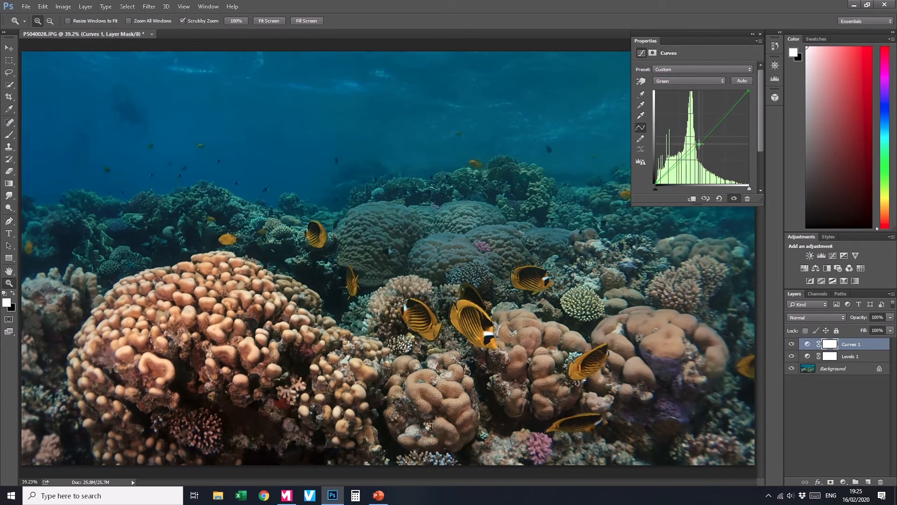
{"action": "left_click_drag", "start_coordinate": [699, 144], "coordinate": [697, 142]}
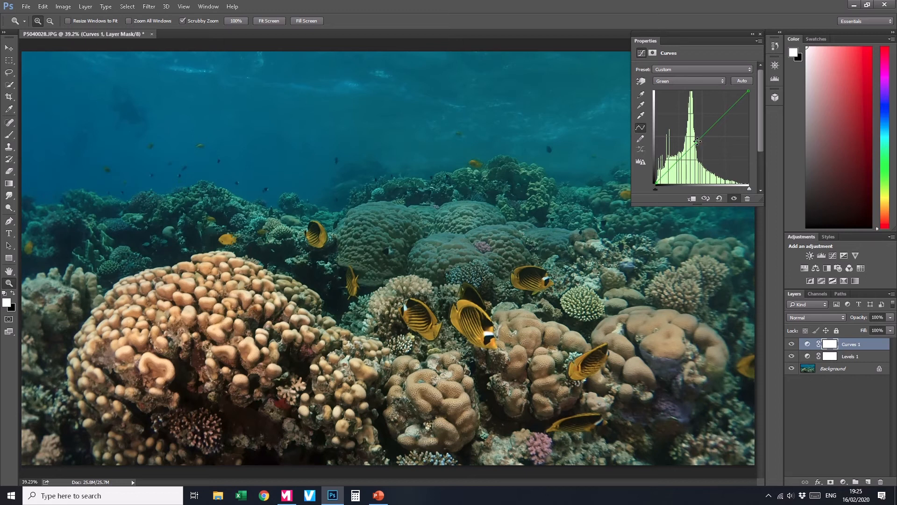
{"action": "left_click_drag", "start_coordinate": [697, 141], "coordinate": [698, 144]}
{"action": "left_click_drag", "start_coordinate": [699, 144], "coordinate": [701, 145]}
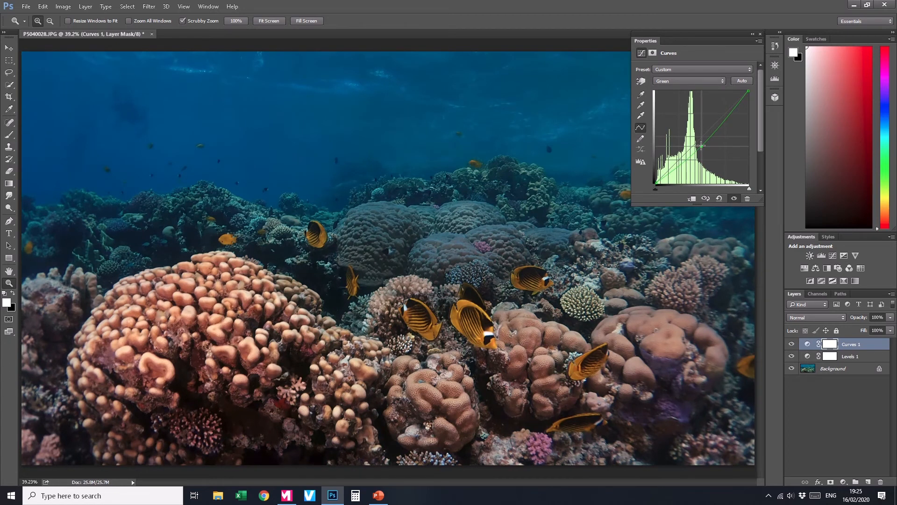
{"action": "left_click_drag", "start_coordinate": [701, 145], "coordinate": [699, 148]}
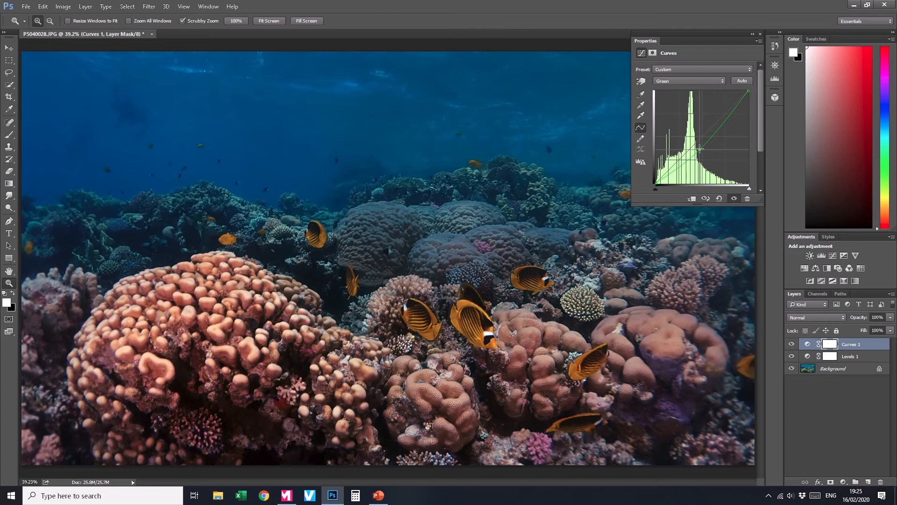
{"action": "left_click_drag", "start_coordinate": [700, 148], "coordinate": [699, 149]}
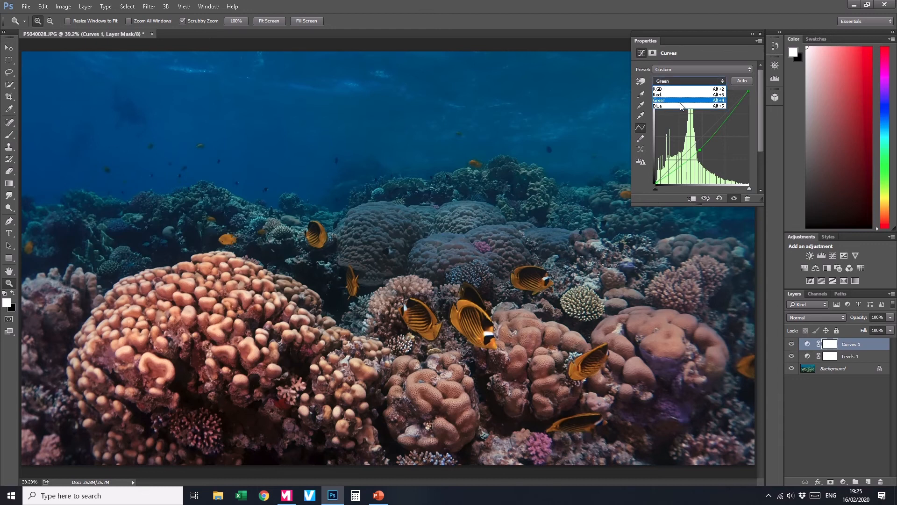
- Fine-tune the existing midtone point on the Red channel curve
{"action": "left_click", "coordinate": [679, 96]}
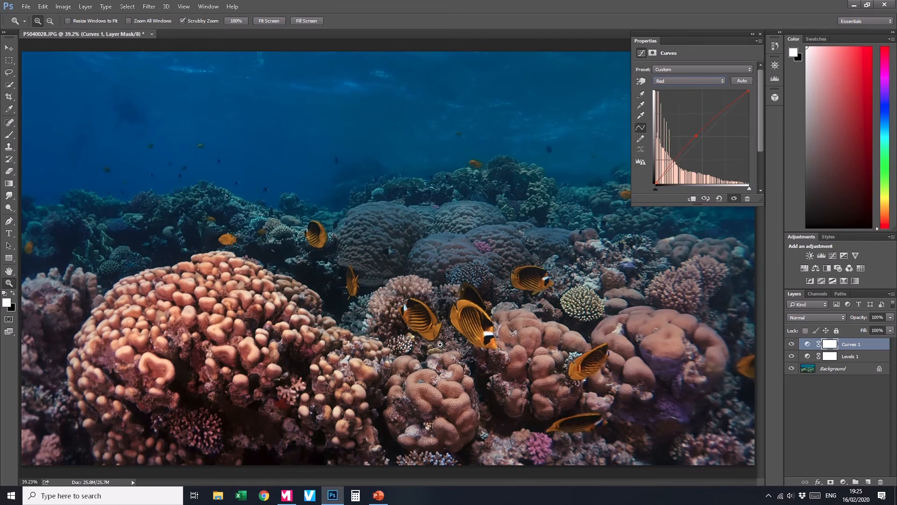
{"action": "left_click", "coordinate": [696, 135]}
{"action": "left_click_drag", "start_coordinate": [696, 136], "coordinate": [700, 138]}
- Lower the midtones of the Blue channel curve very slightly and put the Curves settings away
{"action": "left_click", "coordinate": [702, 80]}
{"action": "left_click", "coordinate": [681, 105]}
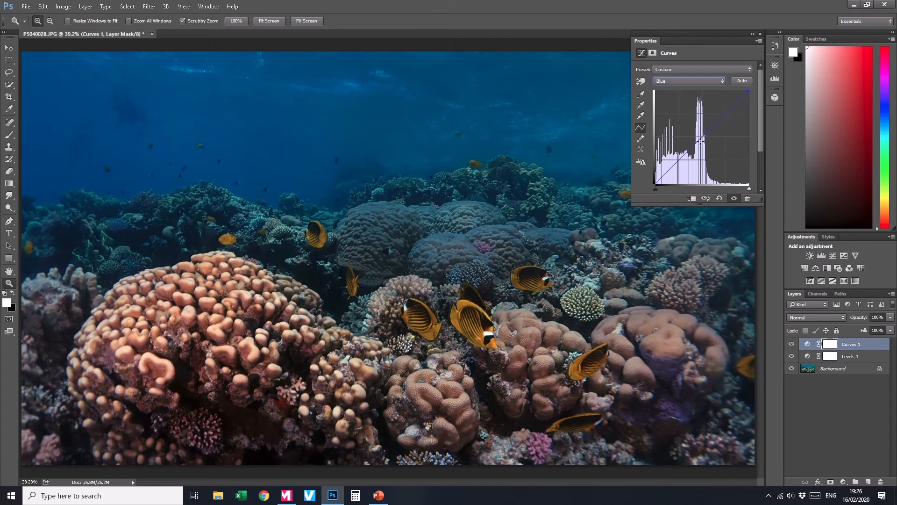
{"action": "left_click_drag", "start_coordinate": [697, 141], "coordinate": [701, 144]}
{"action": "left_click_drag", "start_coordinate": [702, 144], "coordinate": [699, 141]}
{"action": "left_click_drag", "start_coordinate": [699, 140], "coordinate": [699, 142]}
{"action": "left_click", "coordinate": [759, 36]}
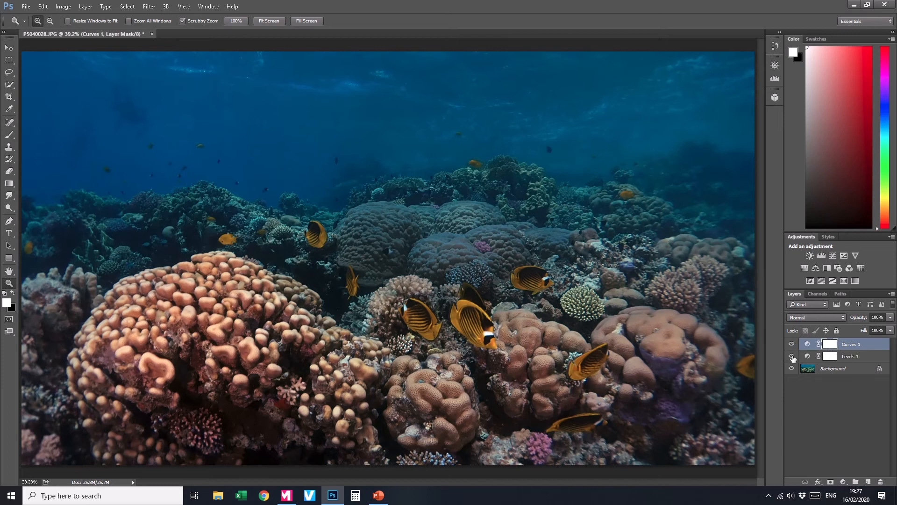
- Compare the photo with and without both adjustment layers, inspect the corals at closer zoom and fit the whole photo on screen
{"action": "left_click", "coordinate": [791, 356]}
{"action": "left_click", "coordinate": [791, 344]}
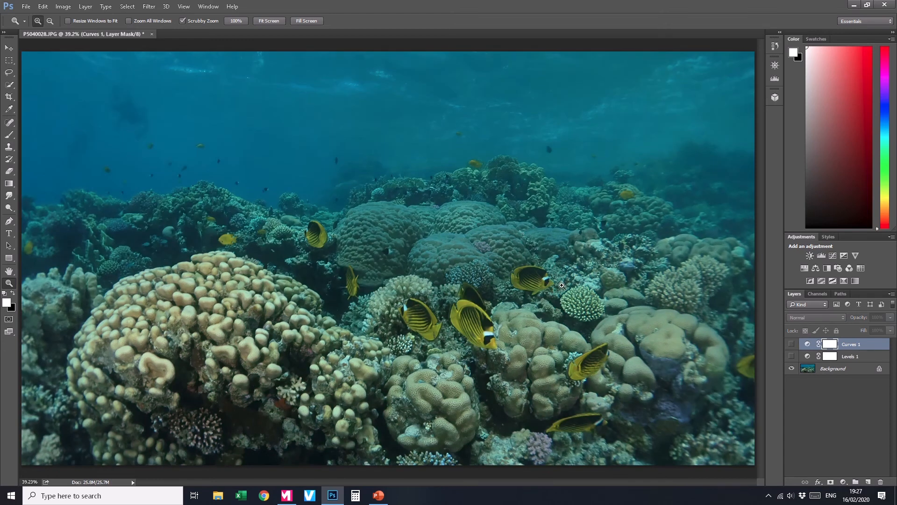
{"action": "left_click", "coordinate": [791, 356]}
{"action": "left_click", "coordinate": [792, 344]}
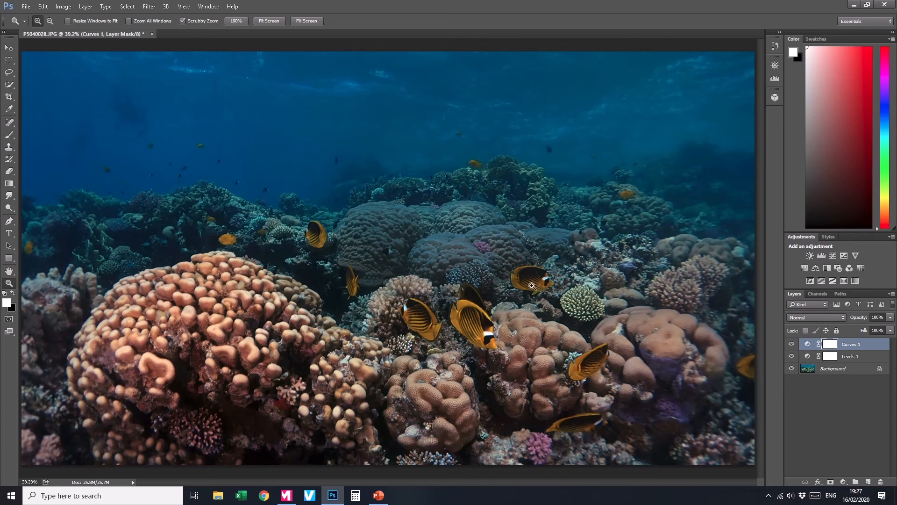
{"action": "left_click_drag", "start_coordinate": [463, 322], "coordinate": [386, 310]}
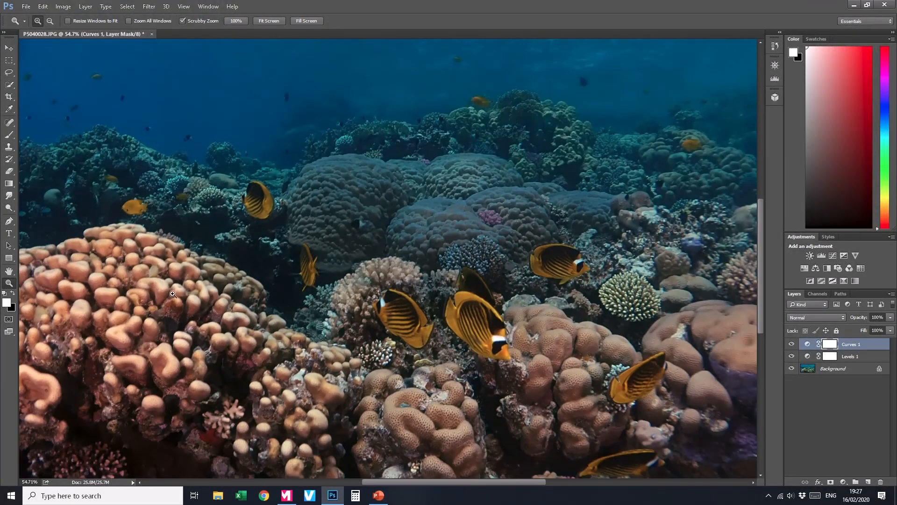
{"action": "left_click_drag", "start_coordinate": [164, 290], "coordinate": [75, 299]}
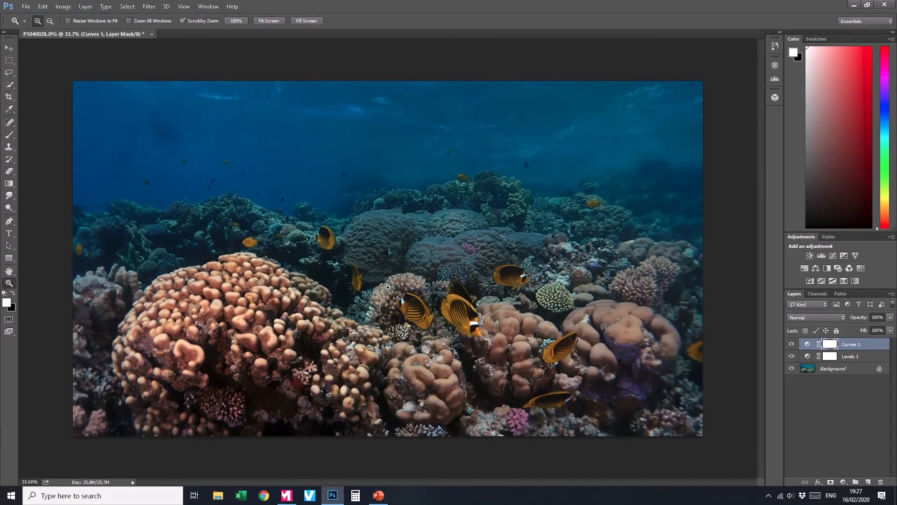
{"action": "right_click", "coordinate": [447, 267]}
{"action": "left_click", "coordinate": [460, 273]}
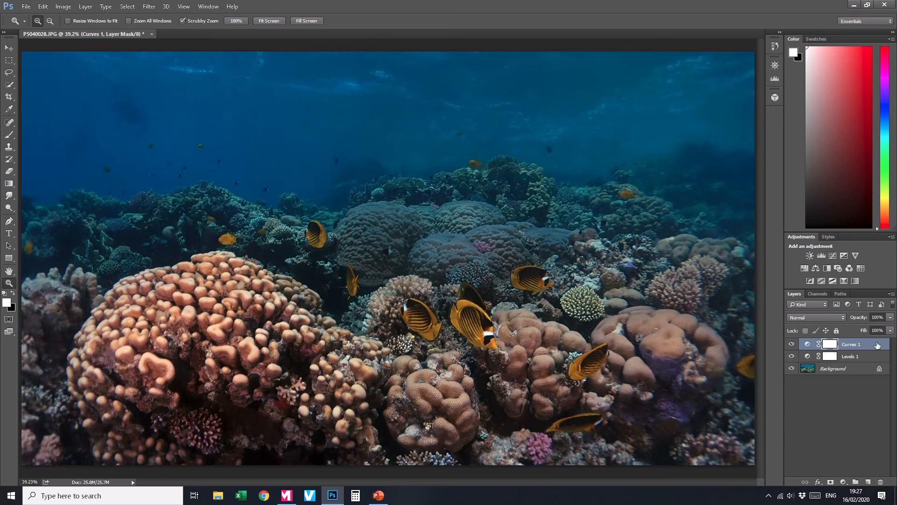
- Merge the Curves, Levels and Background layers into a single layer
{"action": "left_click", "coordinate": [840, 368], "text": "shift"}
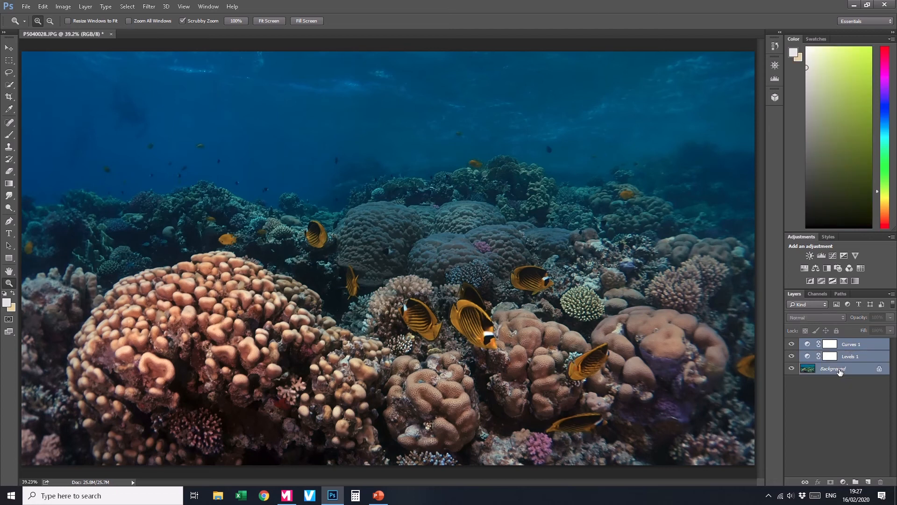
{"action": "right_click", "coordinate": [840, 369]}
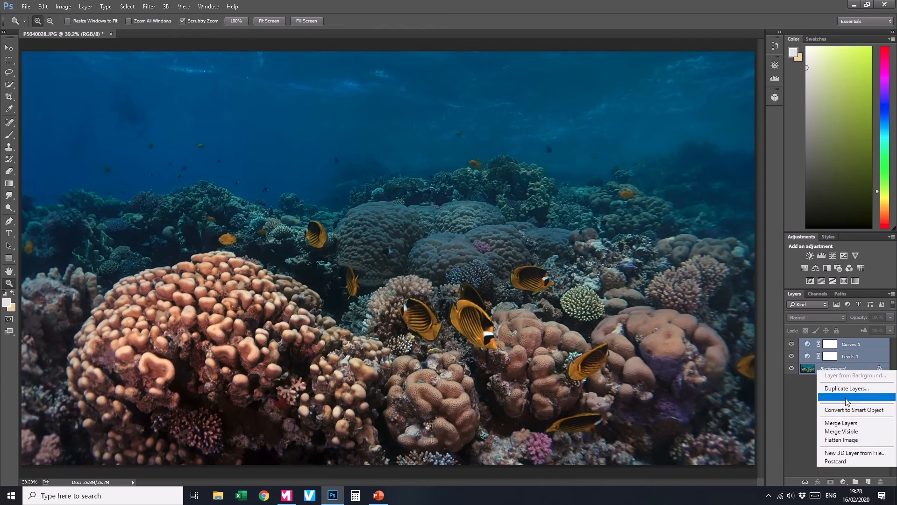
{"action": "left_click", "coordinate": [845, 418]}
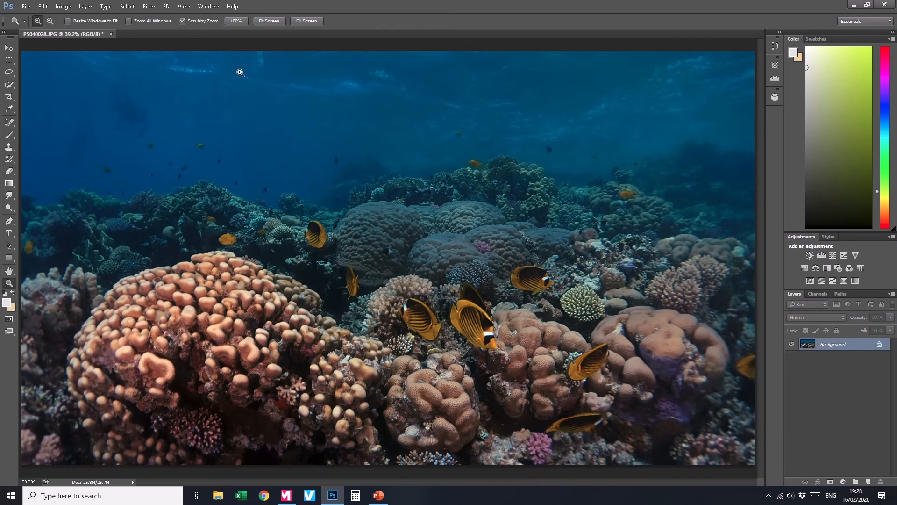
- Start an Unsharp Mask filter on the merged photo and check its preview on the striped yellow fish
{"action": "left_click", "coordinate": [149, 7]}
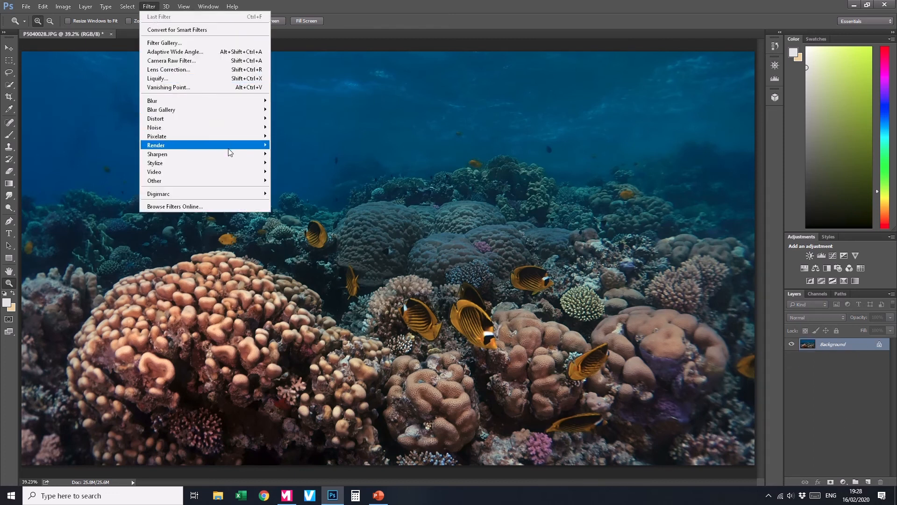
{"action": "mouse_move", "coordinate": [229, 157]}
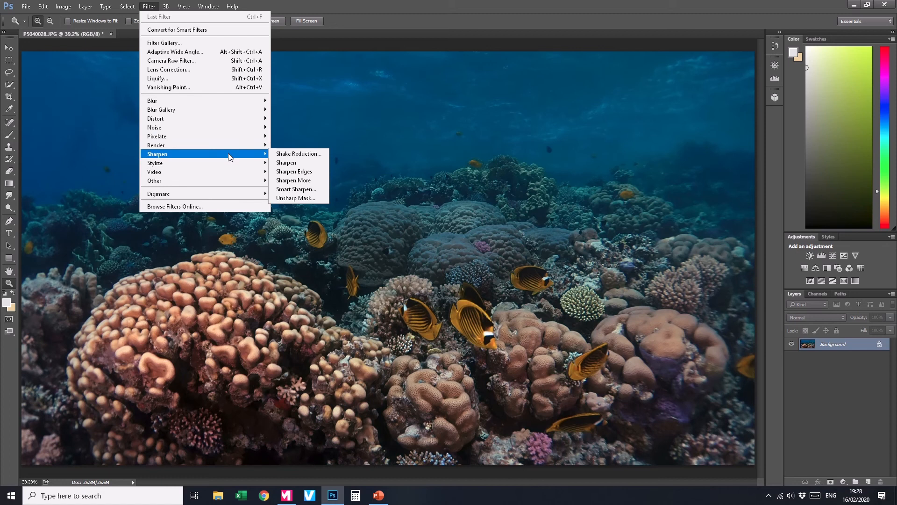
{"action": "left_click", "coordinate": [301, 198]}
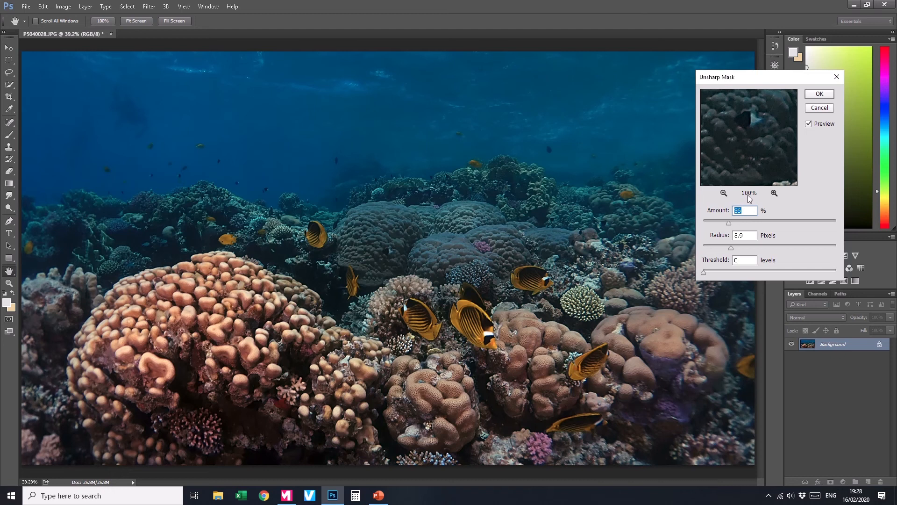
{"action": "left_click", "coordinate": [470, 323]}
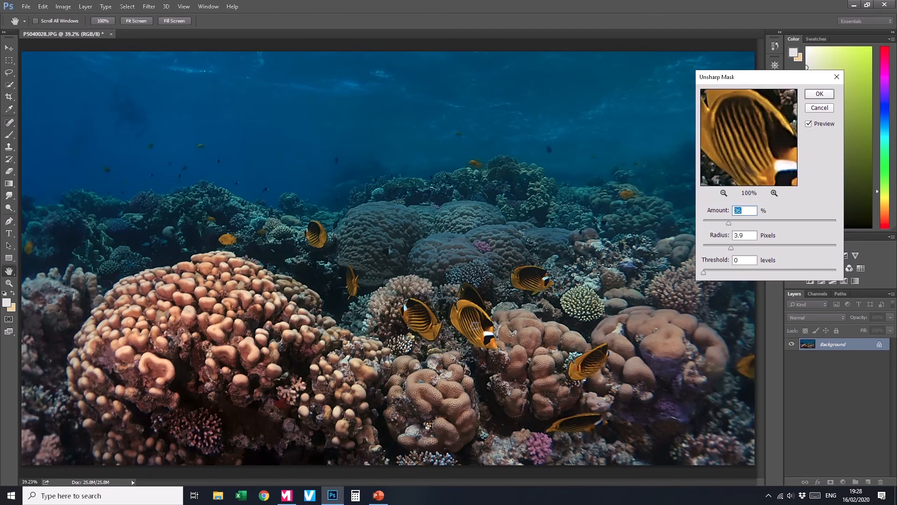
{"action": "left_click", "coordinate": [488, 335]}
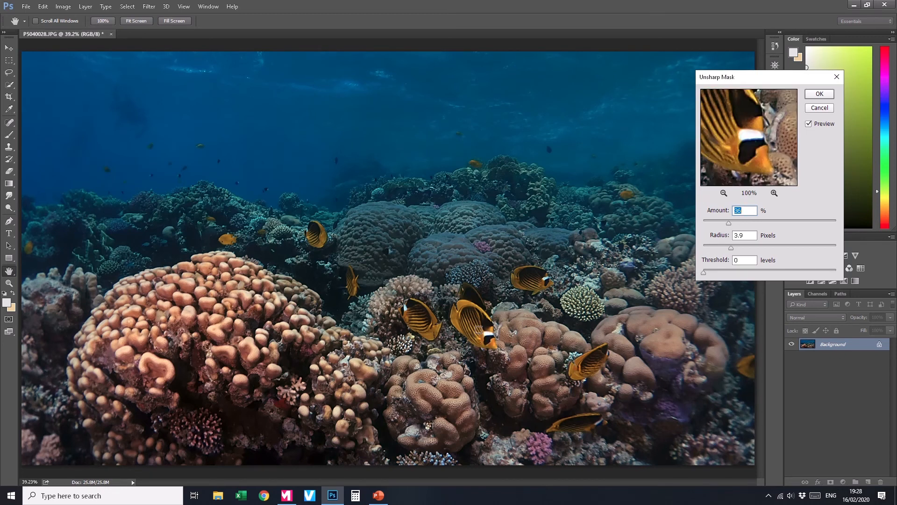
{"action": "left_click", "coordinate": [477, 329]}
{"action": "left_click", "coordinate": [422, 311]}
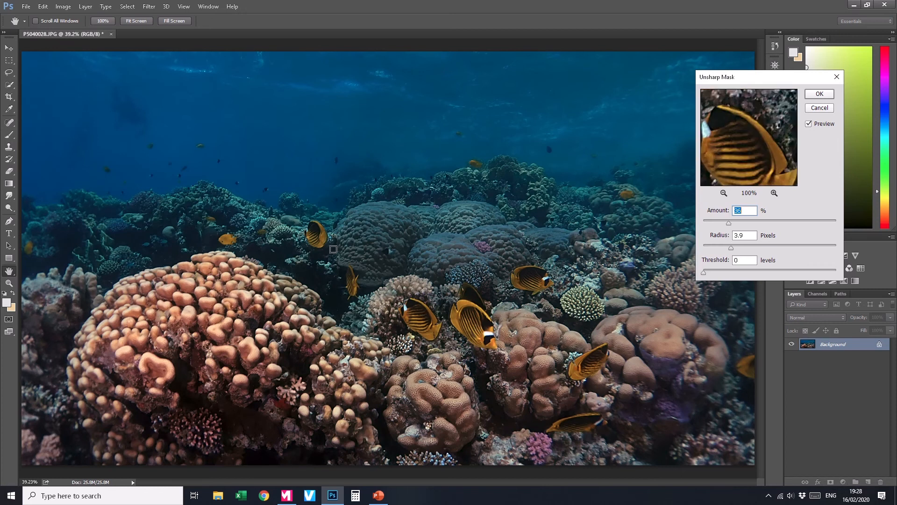
{"action": "left_click", "coordinate": [327, 233]}
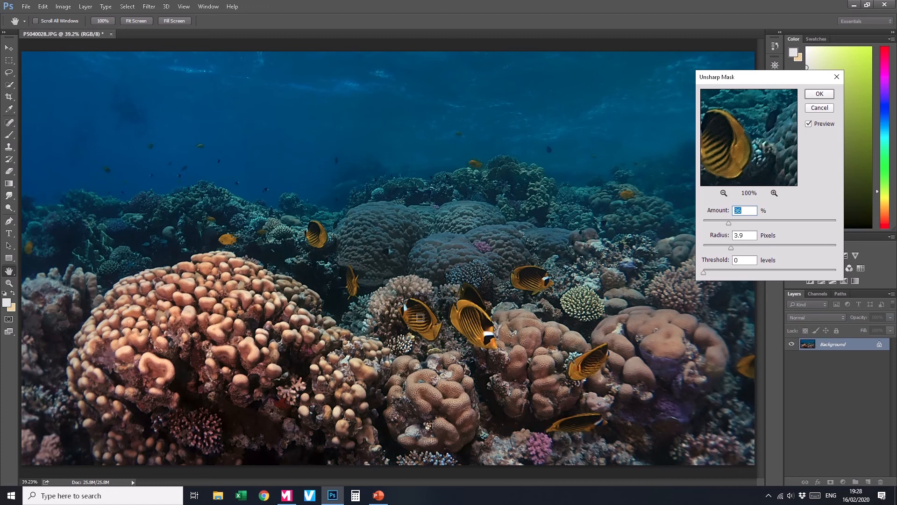
{"action": "left_click", "coordinate": [420, 317]}
{"action": "left_click", "coordinate": [472, 326]}
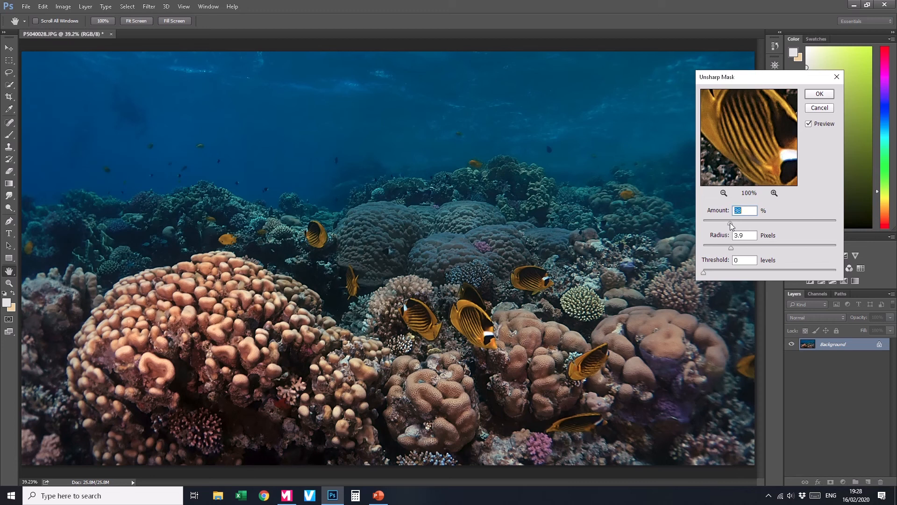
- Set the Unsharp Mask amount to about 38% with a radius of about 3.9 pixels and apply the sharpening
{"action": "left_click_drag", "start_coordinate": [730, 223], "coordinate": [732, 222]}
{"action": "left_click_drag", "start_coordinate": [730, 223], "coordinate": [731, 249]}
{"action": "left_click", "coordinate": [819, 95]}
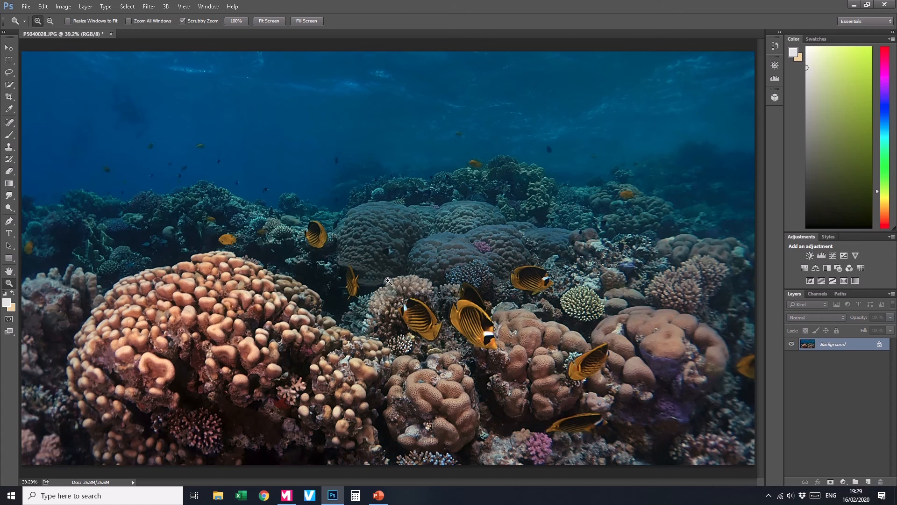
- Inspect the sharpened reef photo at different zoom levels
{"action": "mouse_move", "coordinate": [375, 286]}
{"action": "left_mouse_down"}
{"action": "mouse_move", "coordinate": [396, 296]}
{"action": "mouse_move", "coordinate": [375, 289]}
{"action": "left_mouse_up"}
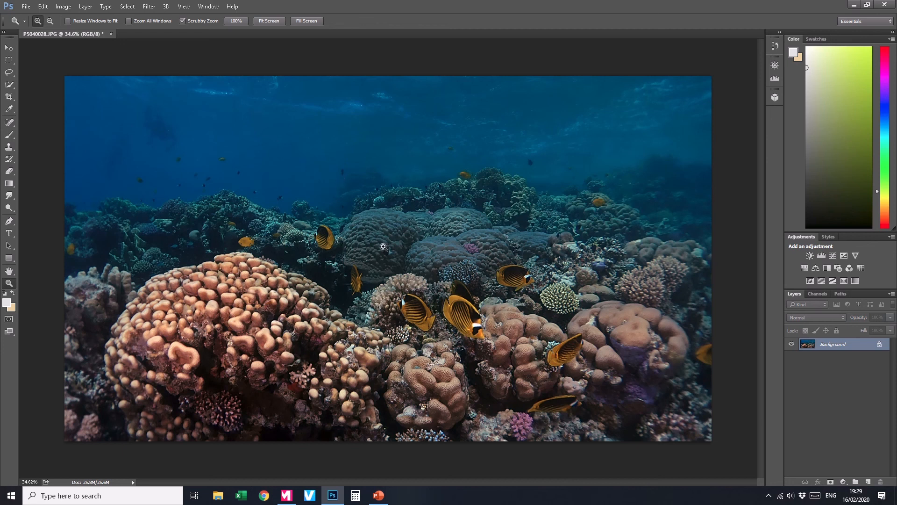
{"action": "mouse_move", "coordinate": [464, 319]}
{"action": "left_mouse_down"}
{"action": "mouse_move", "coordinate": [478, 326]}
{"action": "mouse_move", "coordinate": [458, 318]}
{"action": "mouse_move", "coordinate": [464, 328]}
{"action": "left_mouse_up"}
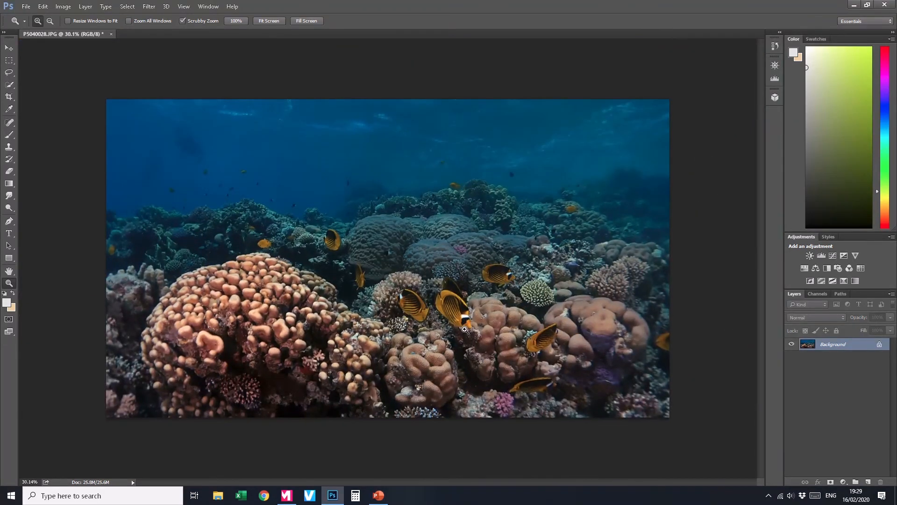
{"action": "left_click_drag", "start_coordinate": [392, 259], "coordinate": [400, 264]}
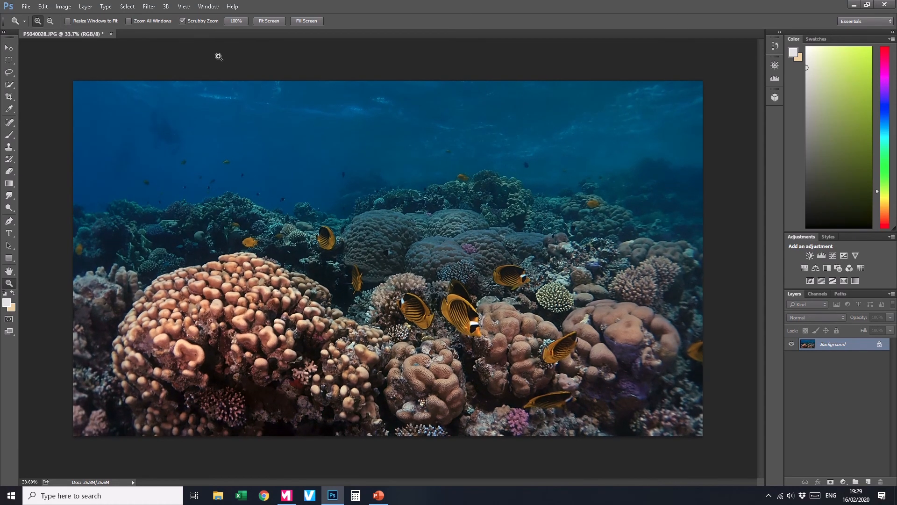